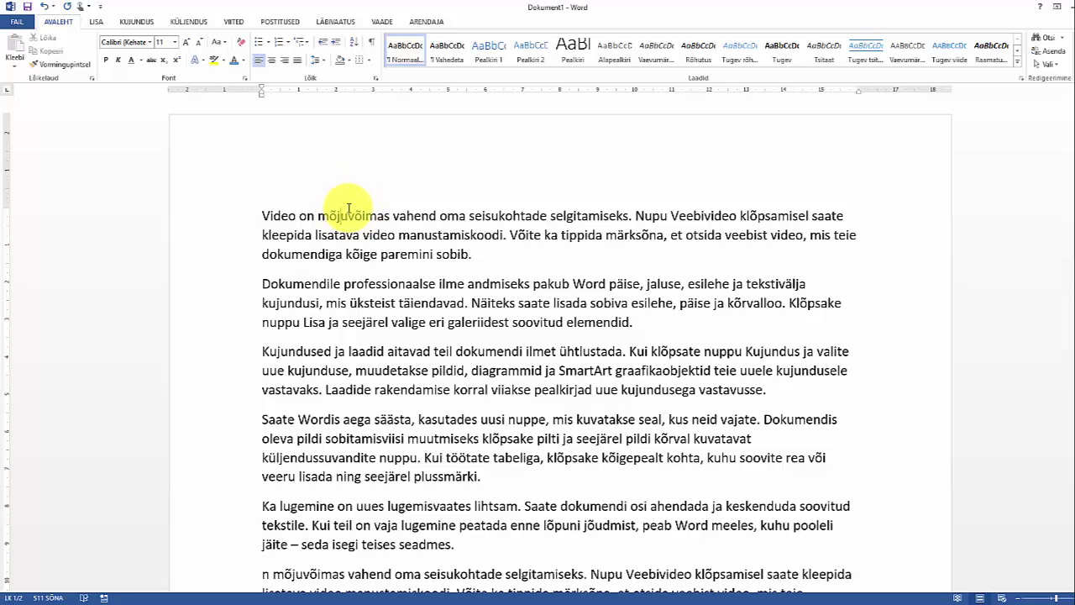
- Format the word "mõjuvõimas" in the first sentence as bold Adobe Fan Heiti Std B, size 14, in dark blue-grey
left_click(153, 42)
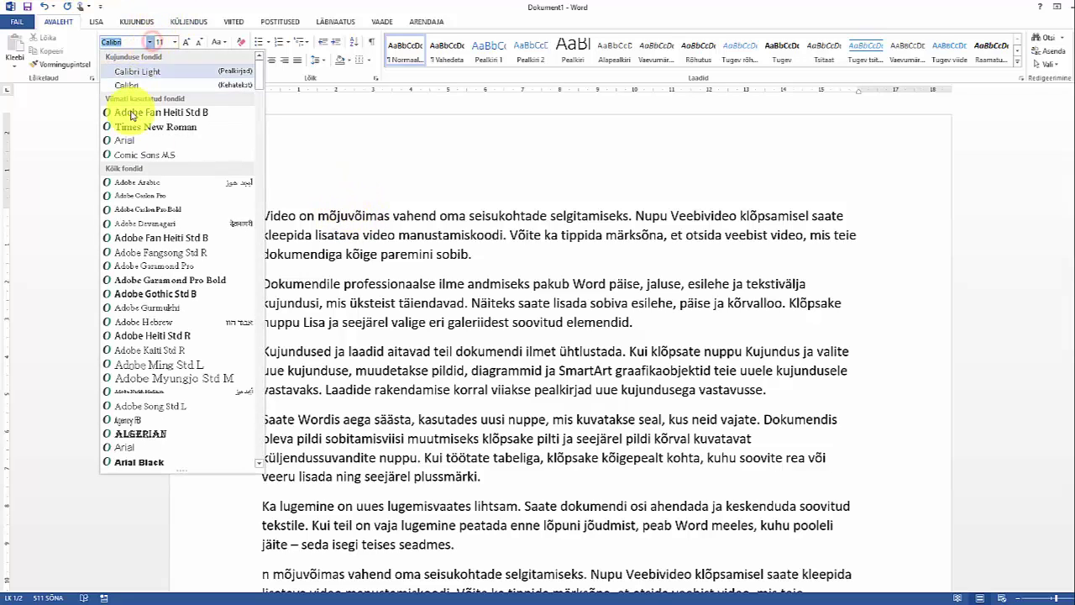
left_click(134, 114)
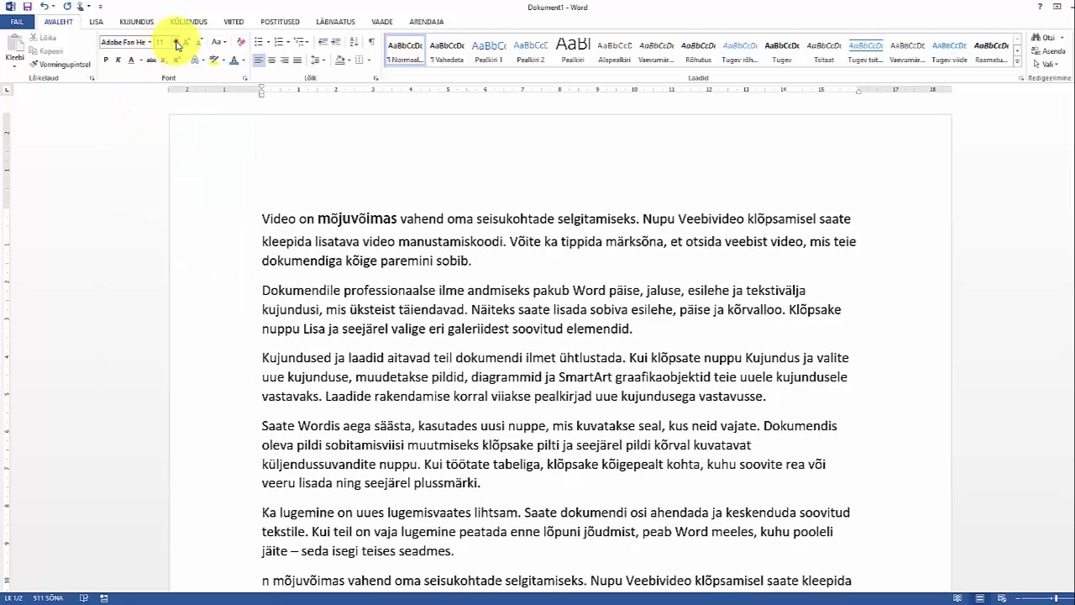
left_click(174, 42)
left_click(160, 110)
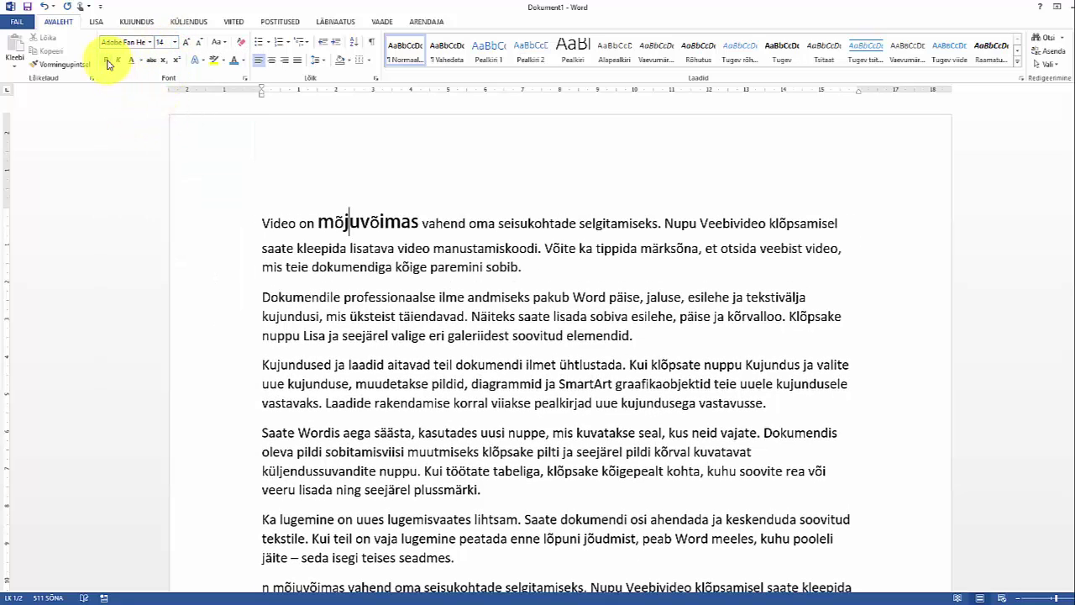
left_click(243, 60)
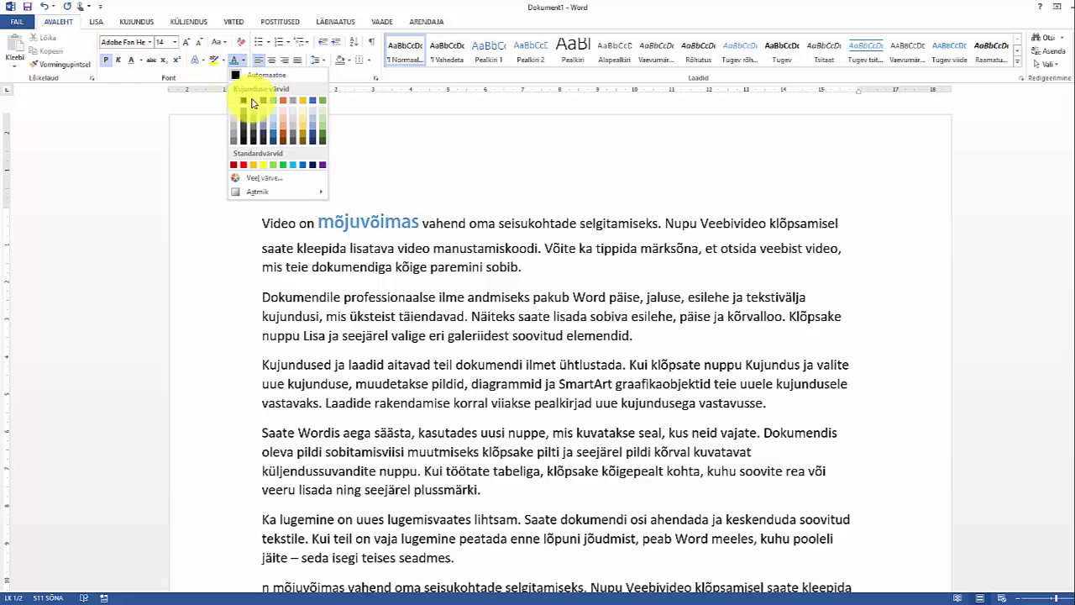
left_click(263, 101)
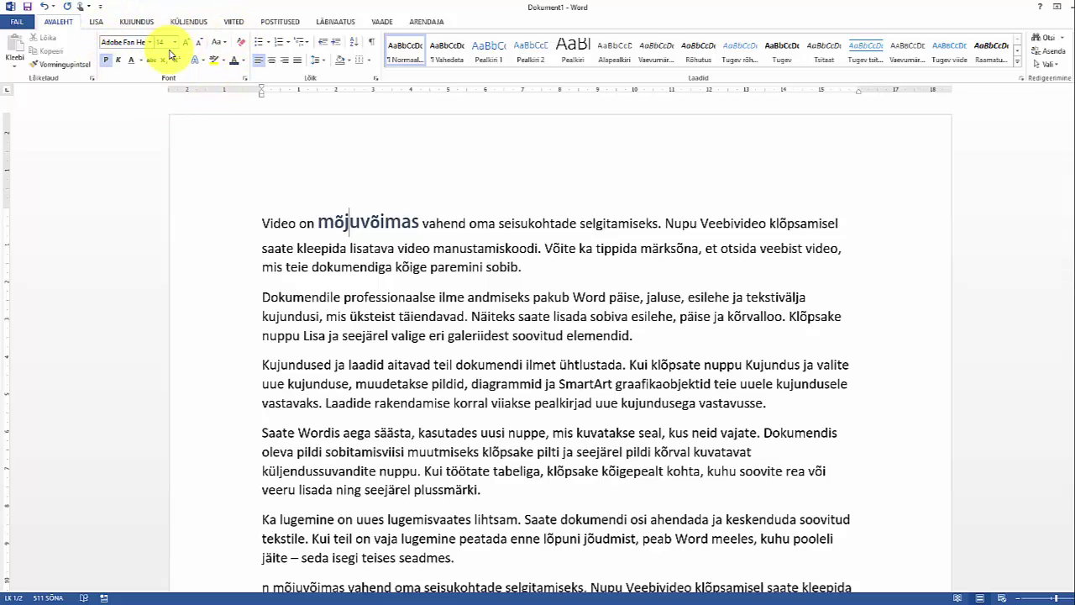
- Check the "Vali automaatselt terve sõna" editing setting in Word's advanced options and accept the options as they are
left_click(16, 22)
left_click(27, 302)
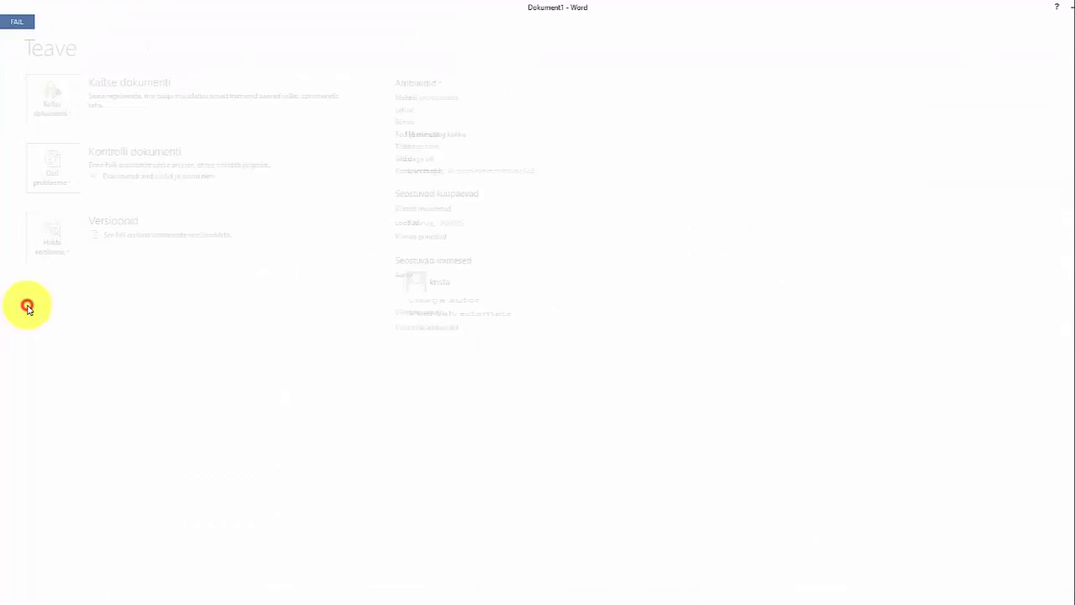
left_click(118, 249)
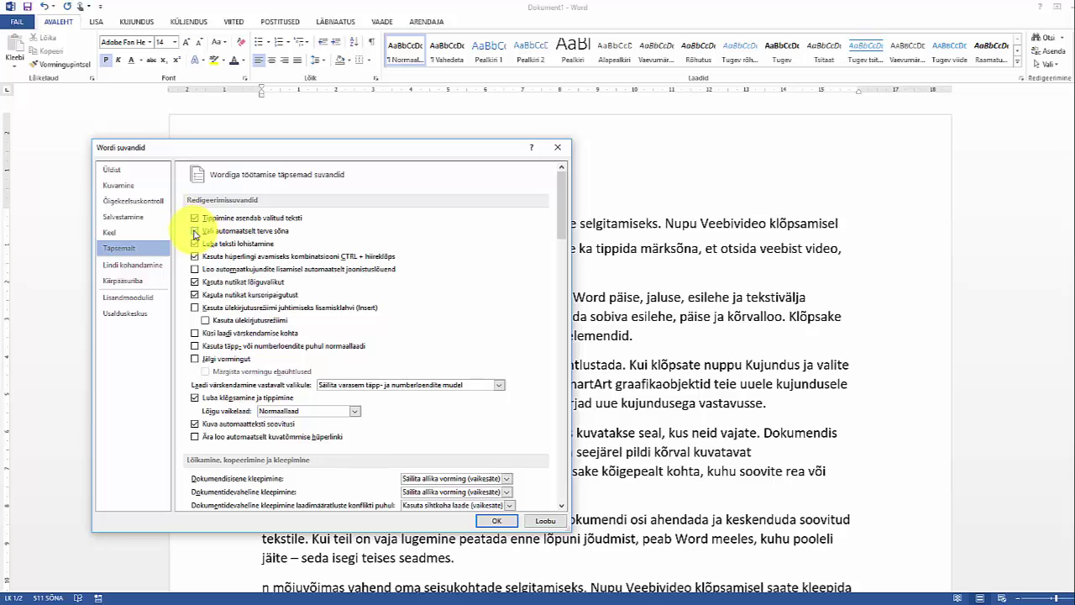
left_click(496, 520)
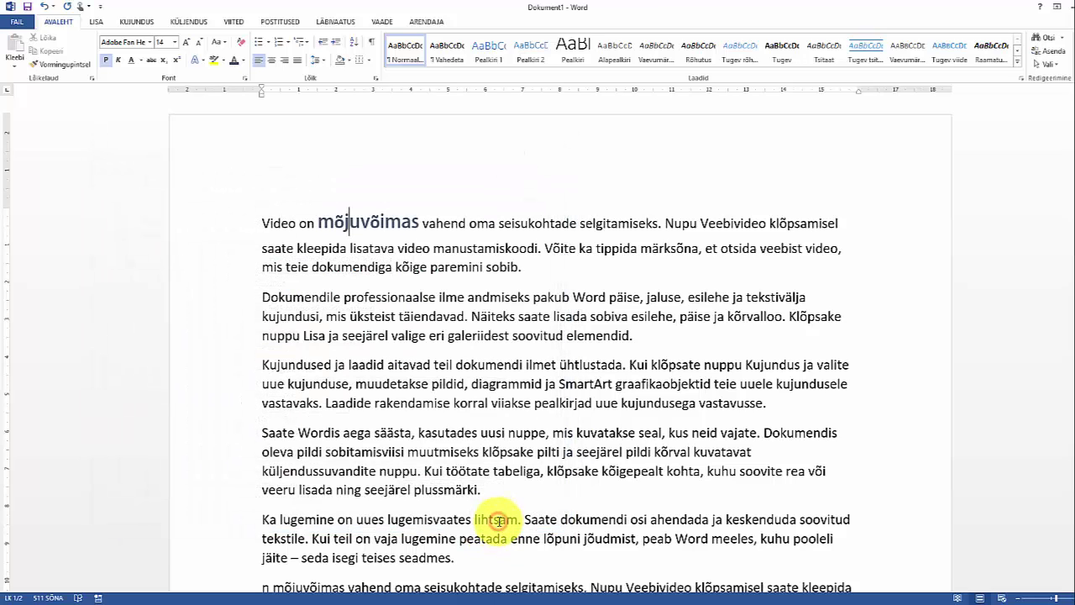
- Clear all formatting from the word "mõjuvõimas" in the first sentence
left_click(243, 43)
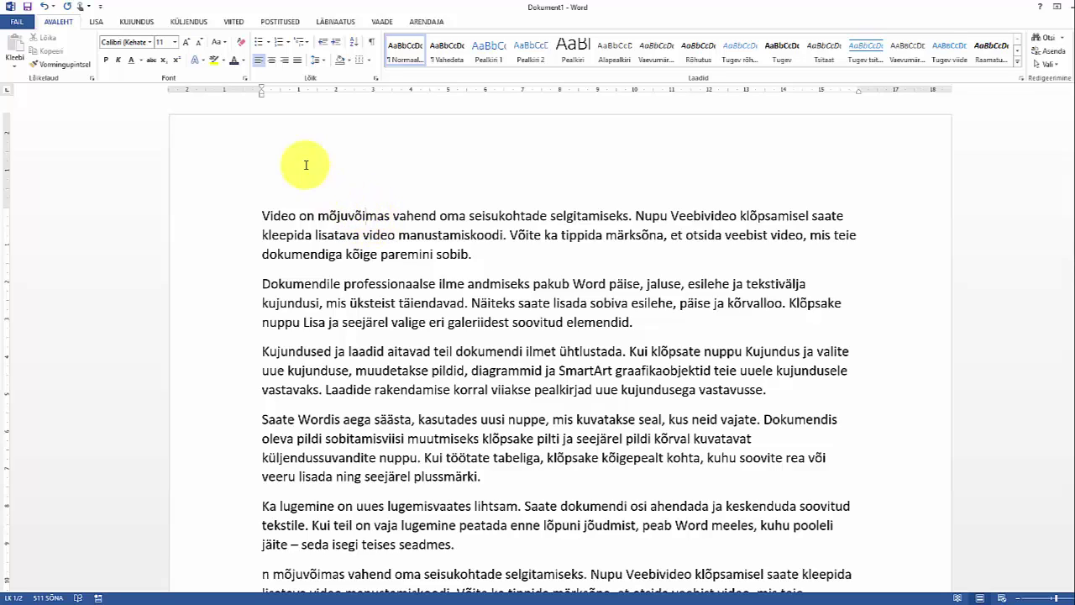
- Centre and then right-align the first paragraph, and give it a black diamond bullet
left_click(271, 60)
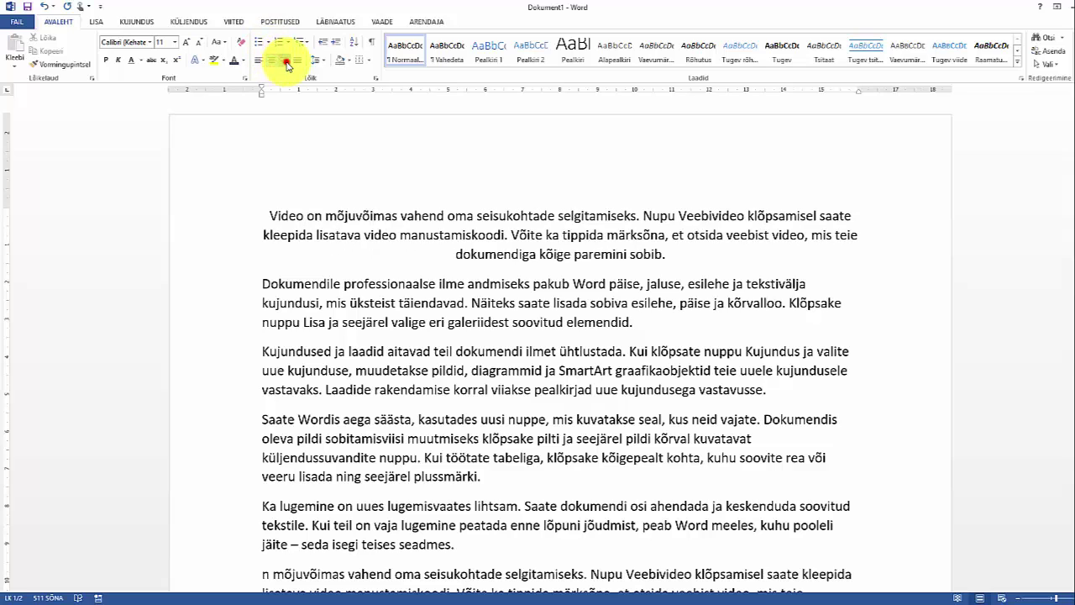
left_click(284, 60)
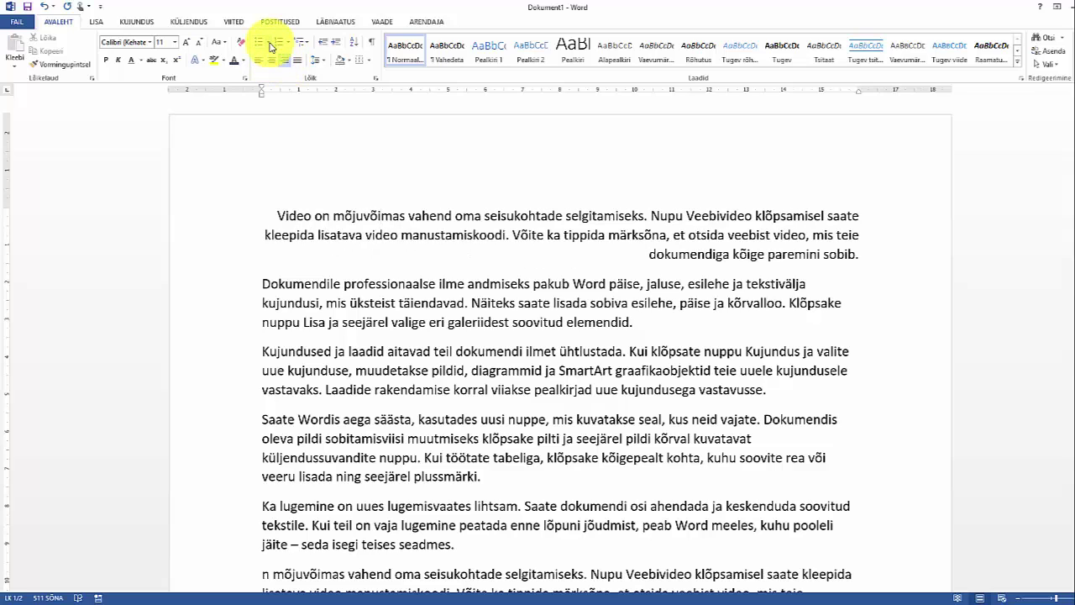
left_click(269, 44)
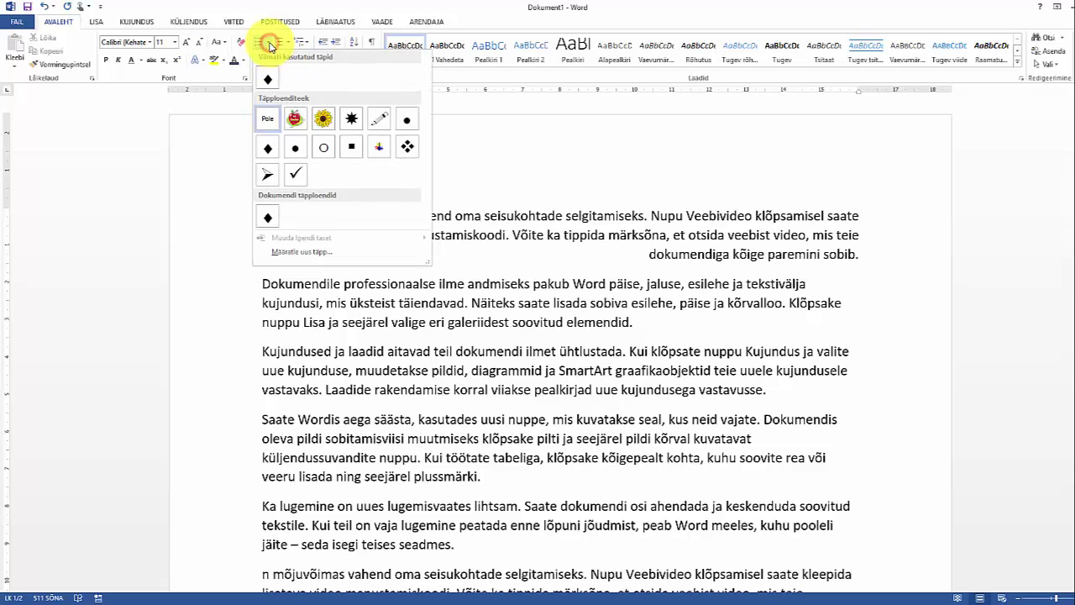
left_click(267, 150)
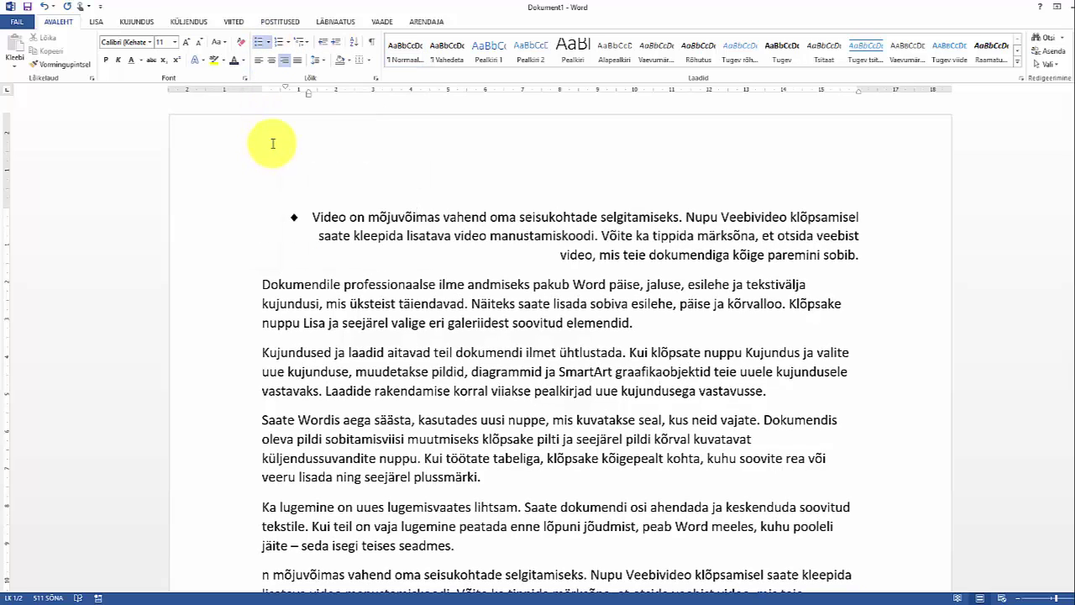
- Set the first paragraph's line spacing to 1,5, then clear all formatting from the paragraph
left_click(322, 60)
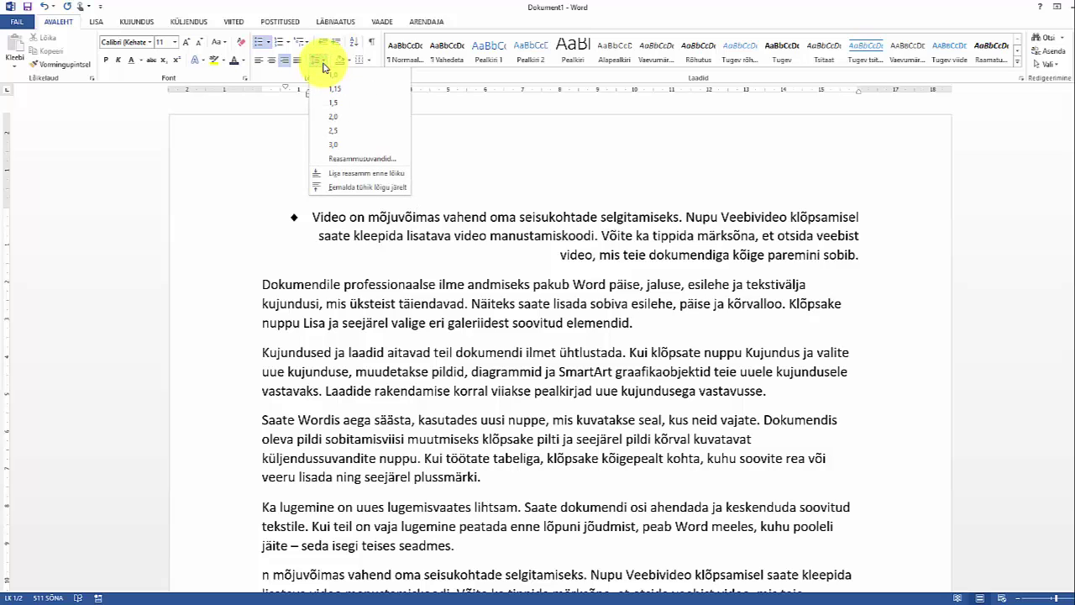
left_click(332, 103)
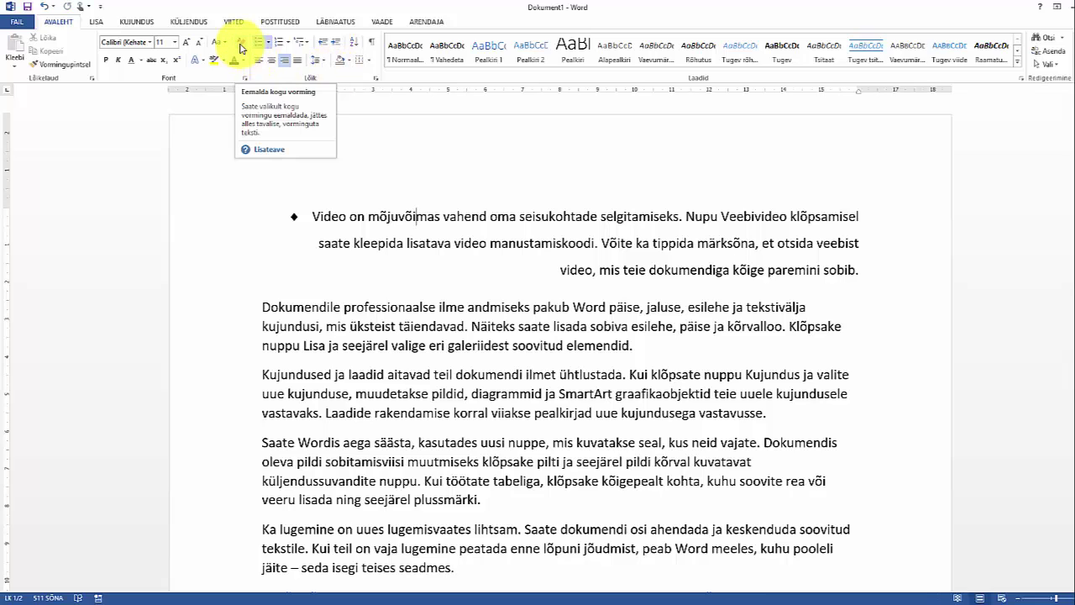
left_click(242, 48)
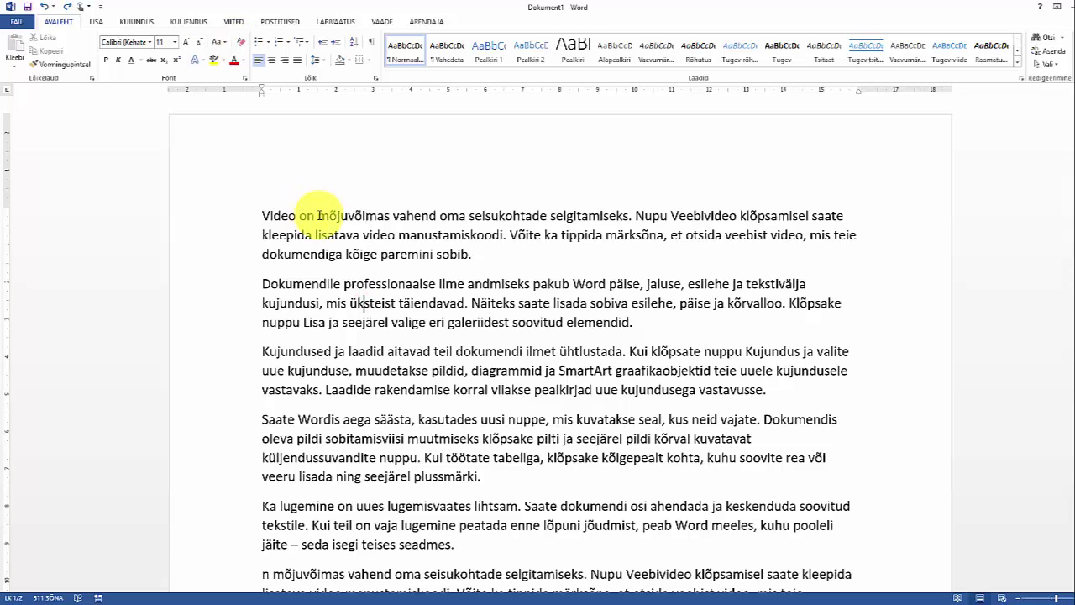
- Make the phrase "mõjuvõimas vahend oma seisukohtade selgitamiseks" in the first sentence bold and red
left_click_drag(319, 216, 571, 217)
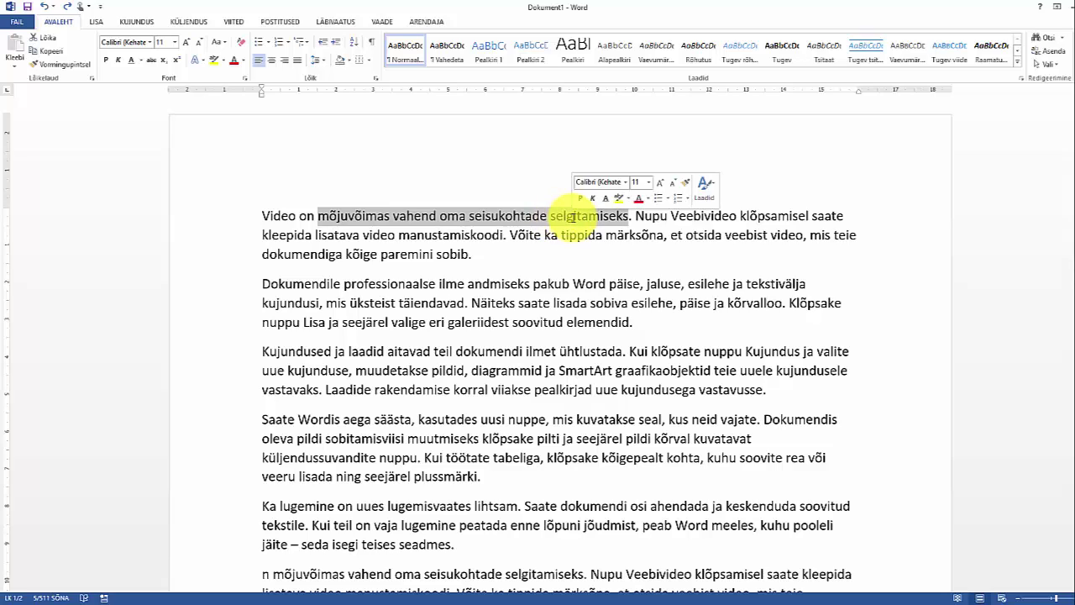
left_click(579, 199)
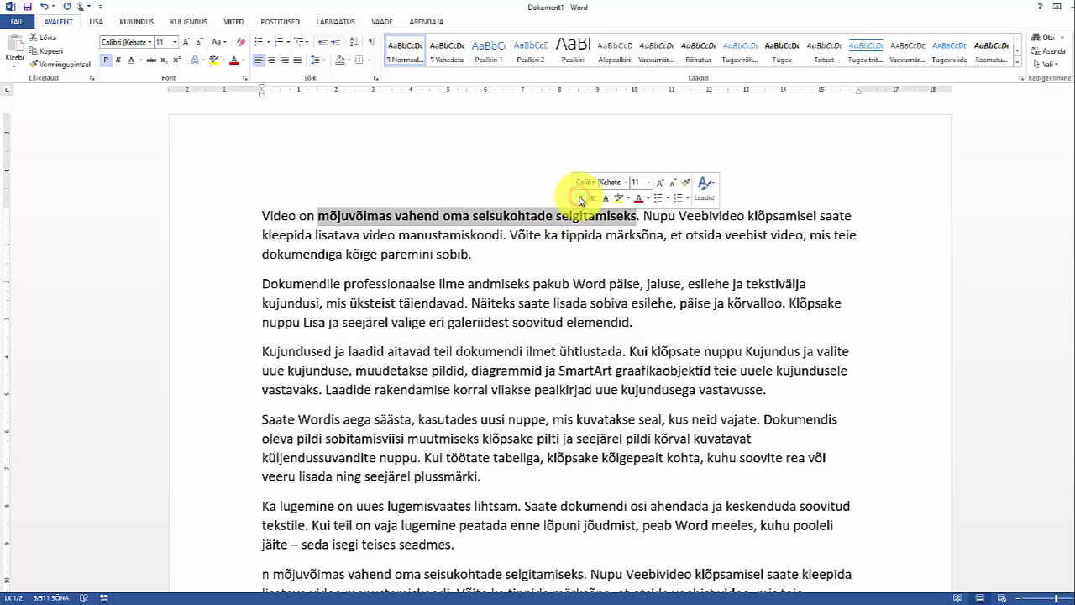
left_click(638, 199)
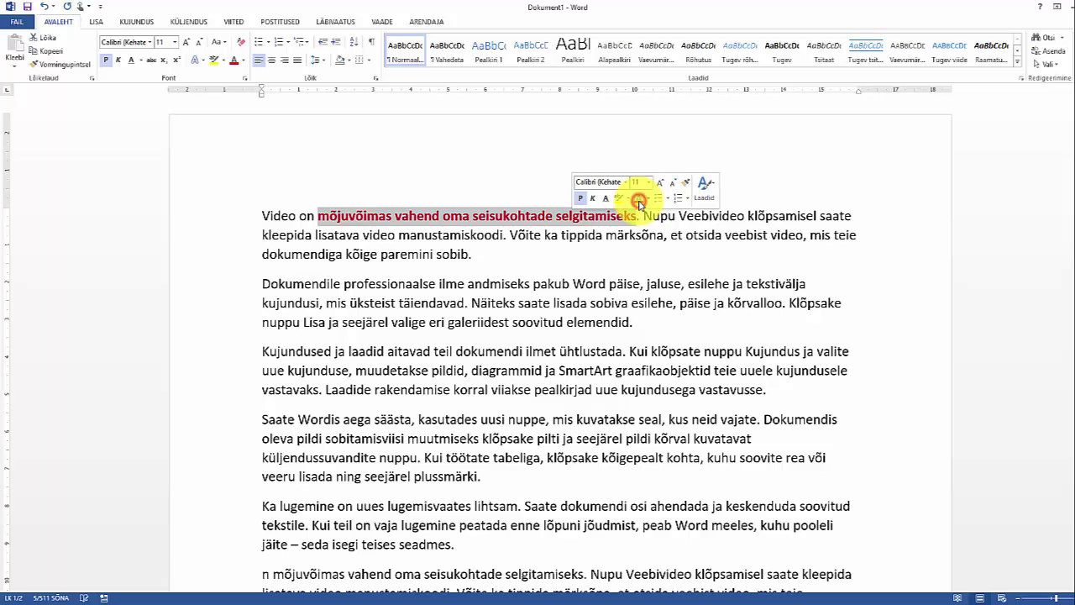
left_click(577, 257)
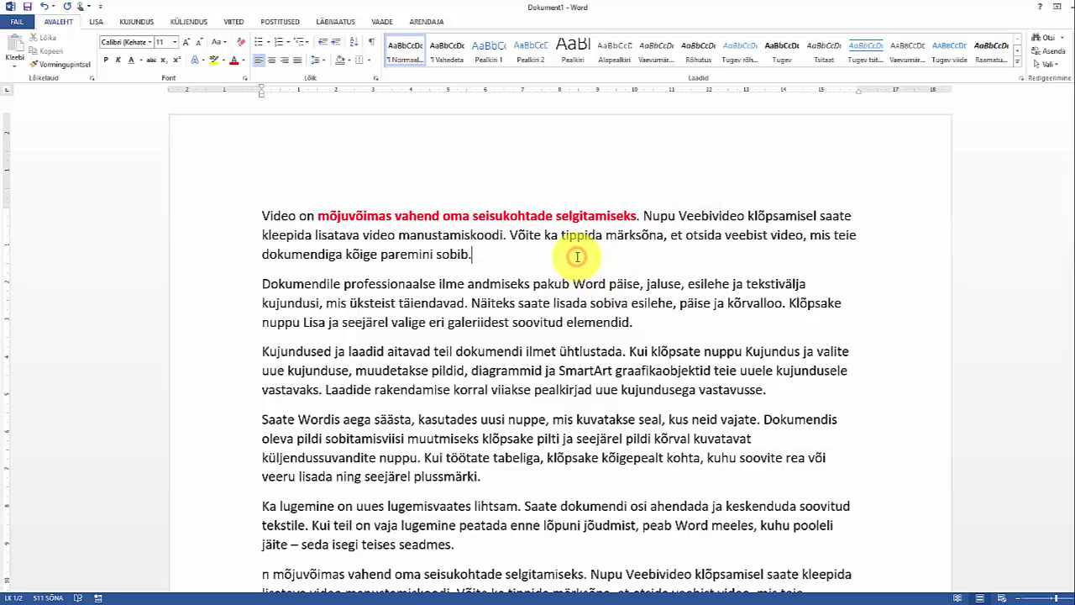
- Make the words "tippida märksõna" in the first paragraph bold and red
left_click(509, 234)
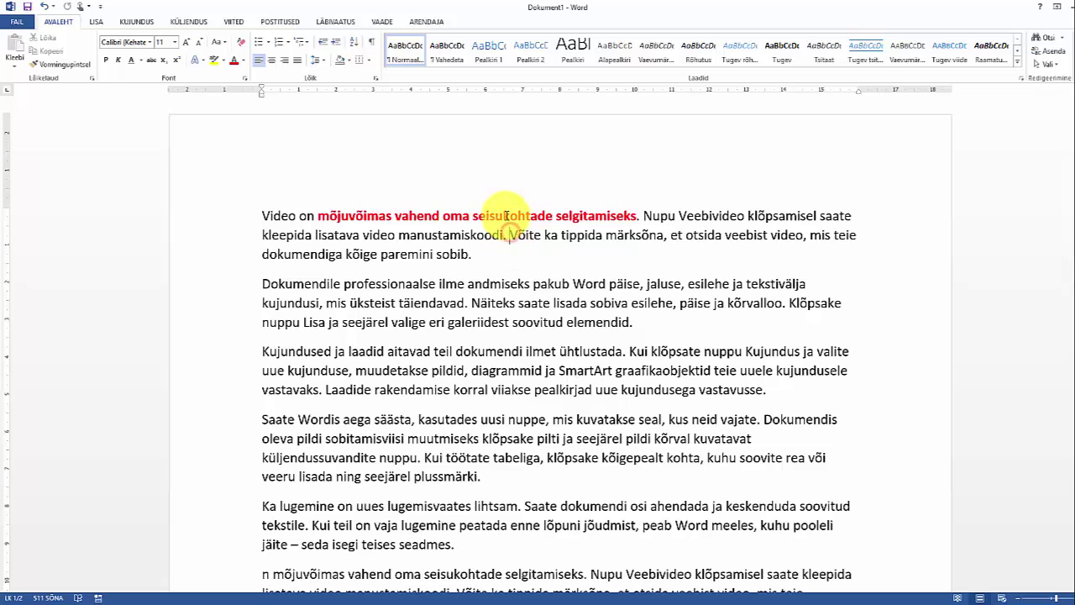
left_click(561, 235)
left_click_drag(561, 234, 641, 235)
left_click(648, 216)
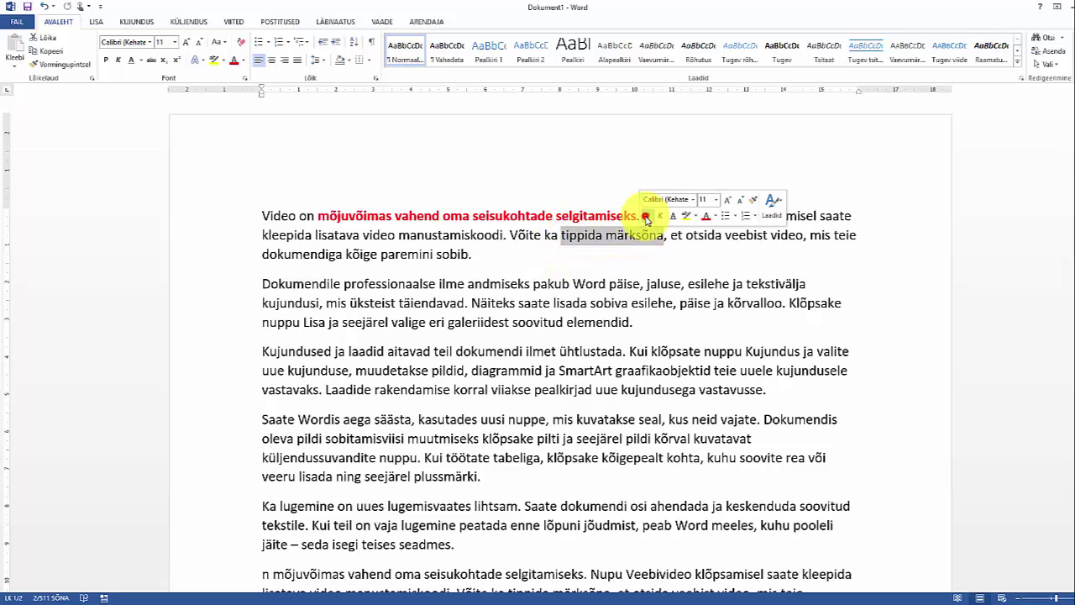
left_click(706, 219)
left_click(699, 256)
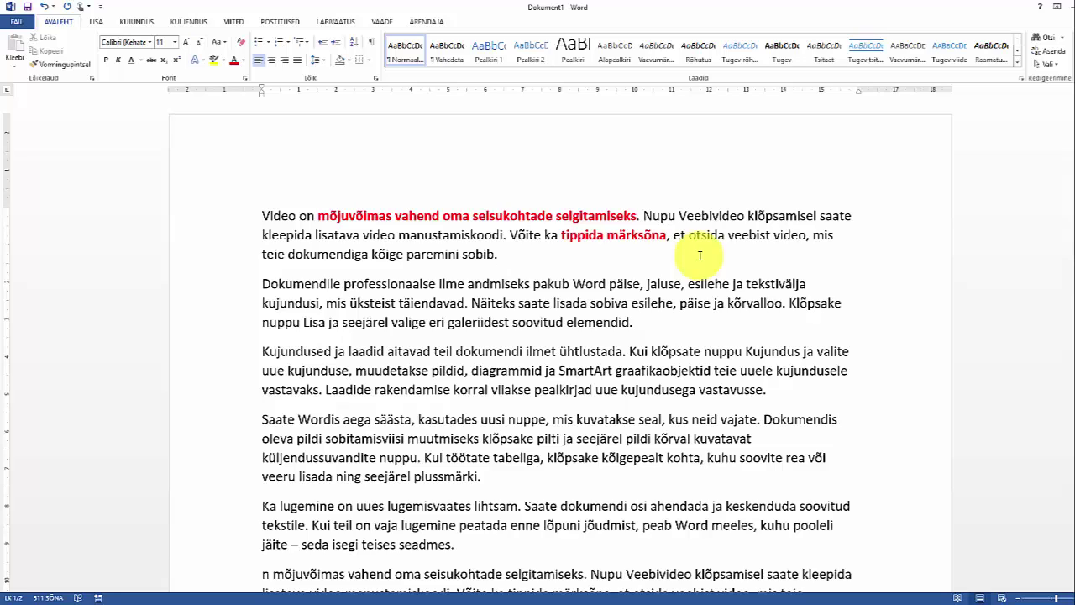
- Check the setting for showing the mini toolbar on selection in Word's general options and accept the options as they are
left_click(18, 23)
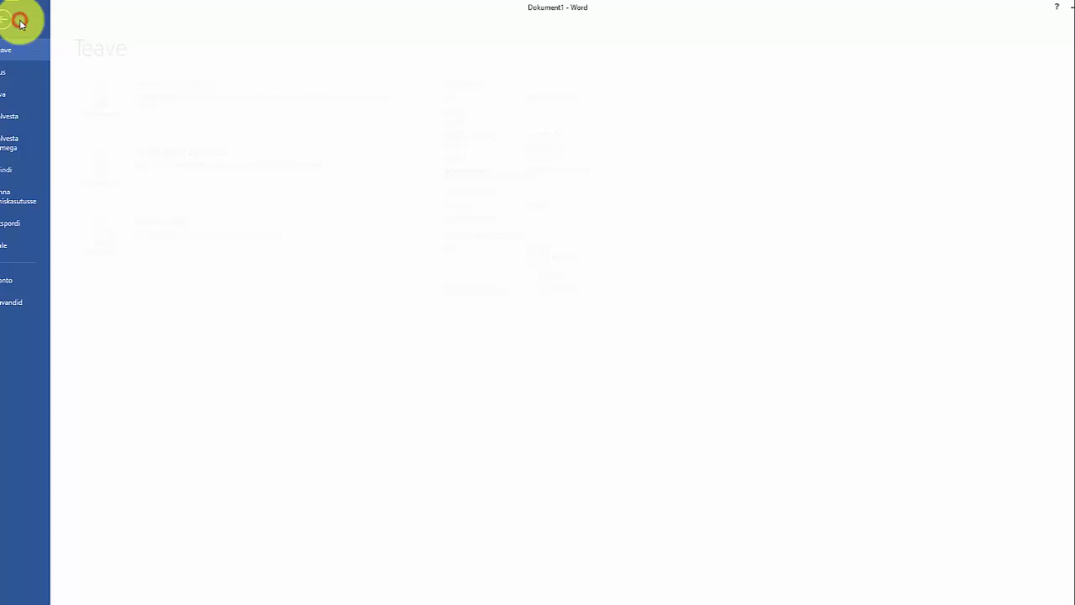
left_click(30, 304)
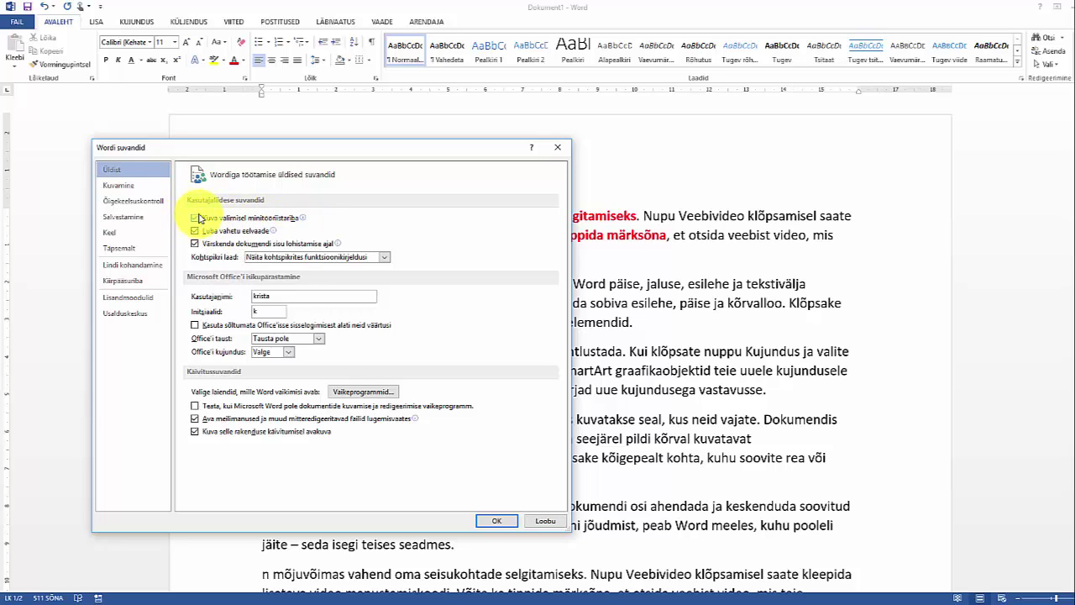
left_click(496, 521)
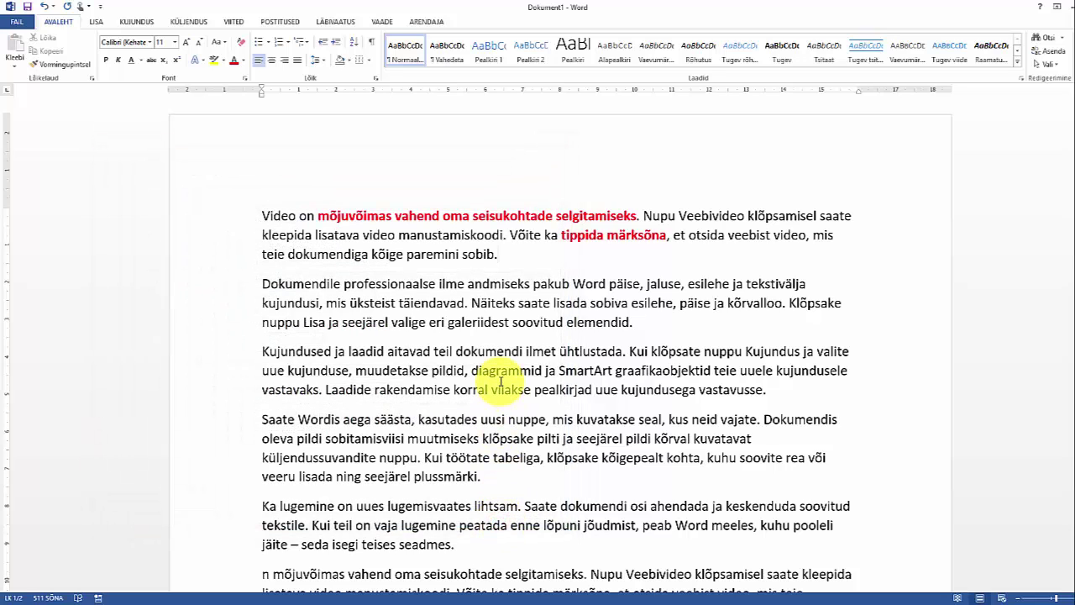
- Select the second paragraph's text from its first word to its last, then deselect it
left_click(277, 284)
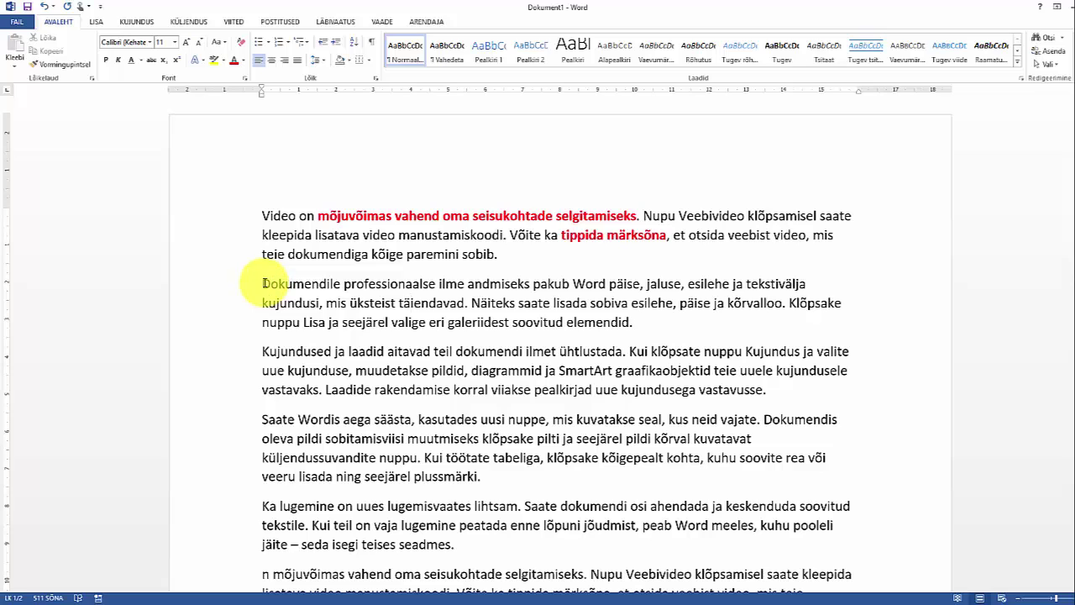
left_click_drag(270, 283, 642, 329)
left_click(679, 337)
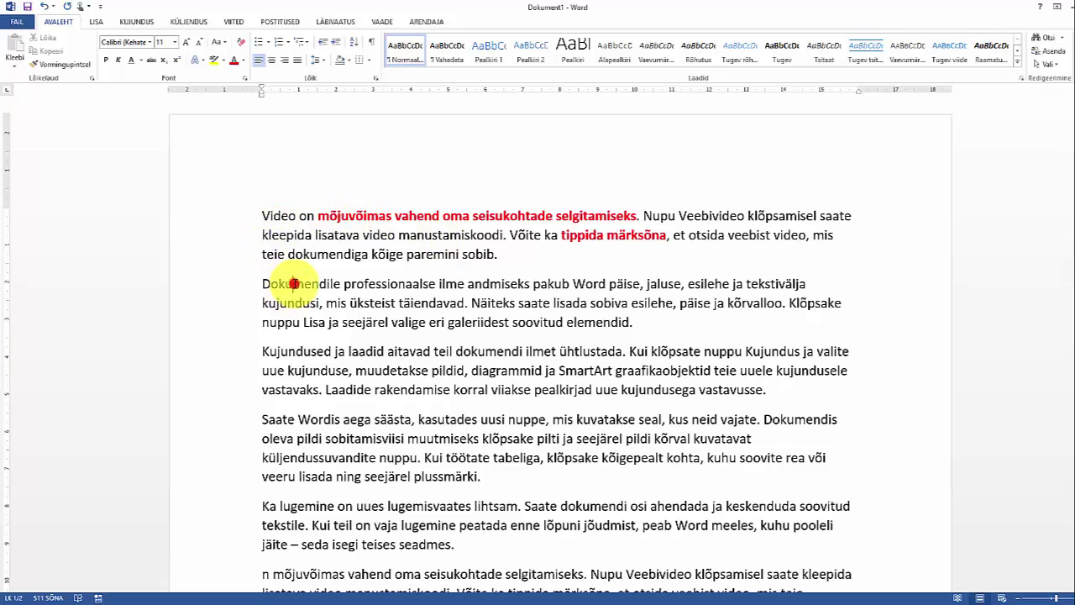
- Select single words in the second paragraph's first line one after another: "Dokumendile", "ilme", "Word" and "esilehe"
double_click(293, 283)
double_click(451, 284)
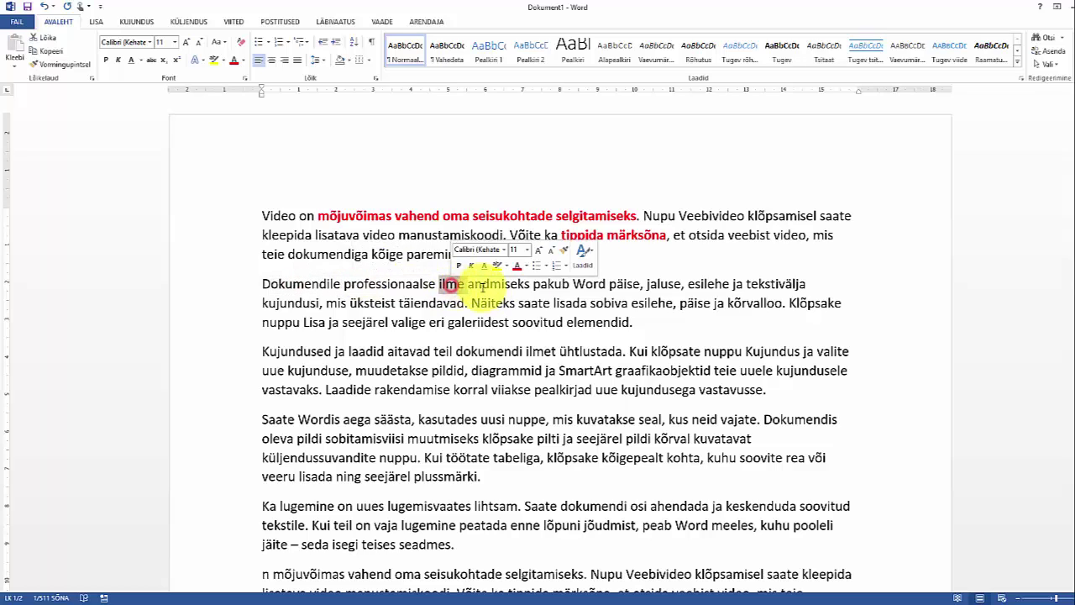
double_click(589, 284)
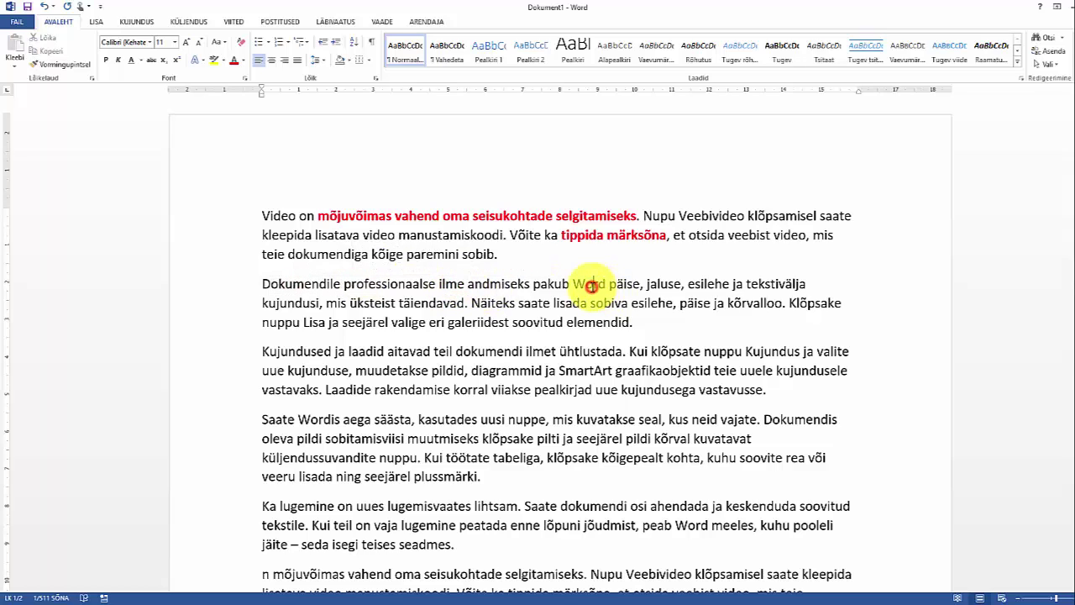
double_click(710, 285)
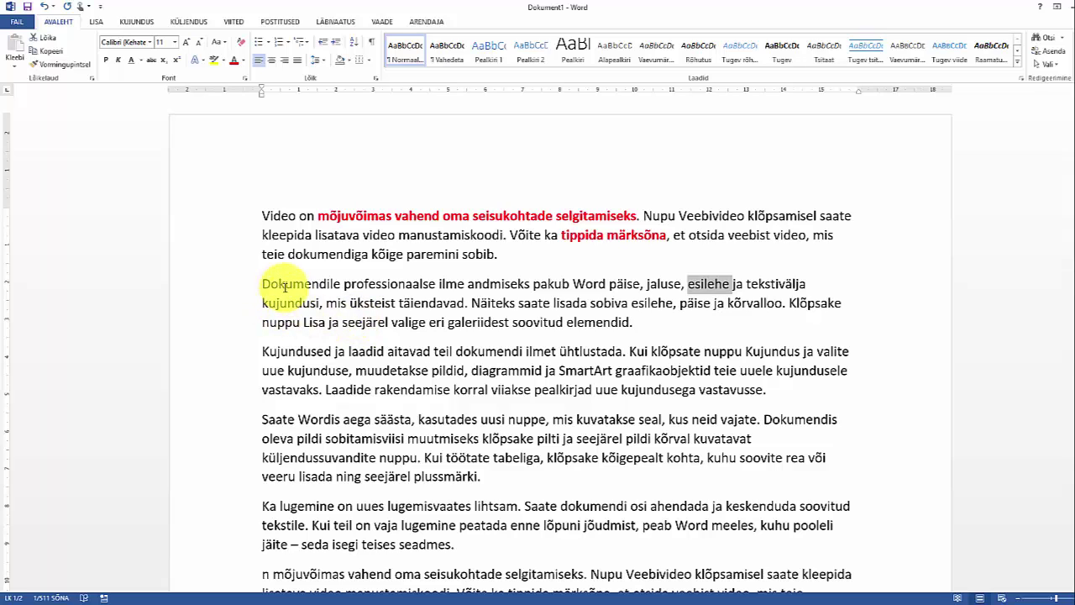
- Select the second, third and fourth paragraphs one at a time as whole paragraphs, then clear the selection
triple_click(284, 286)
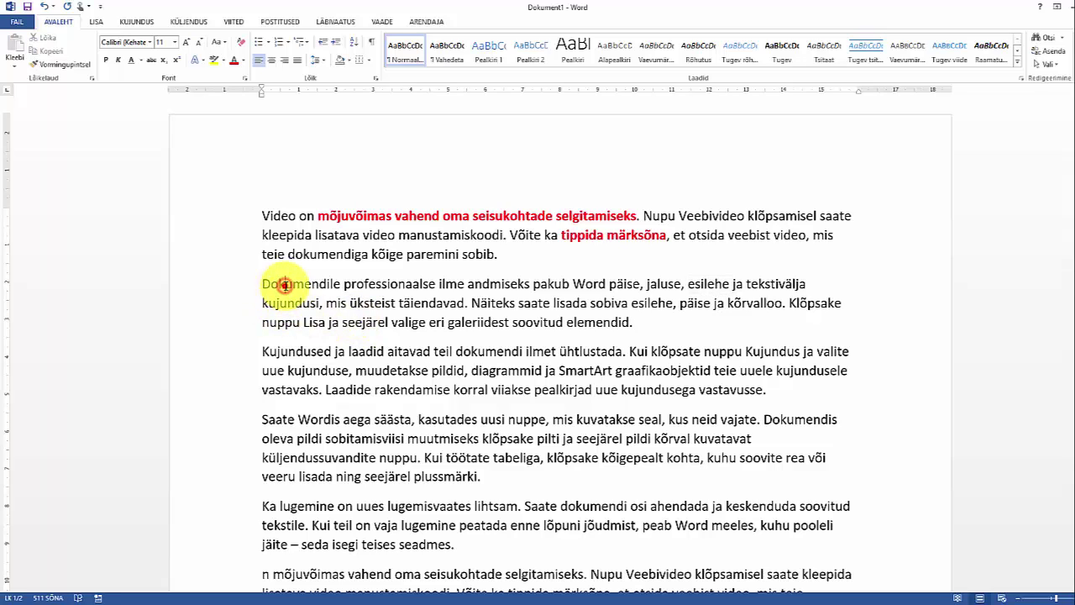
triple_click(285, 354)
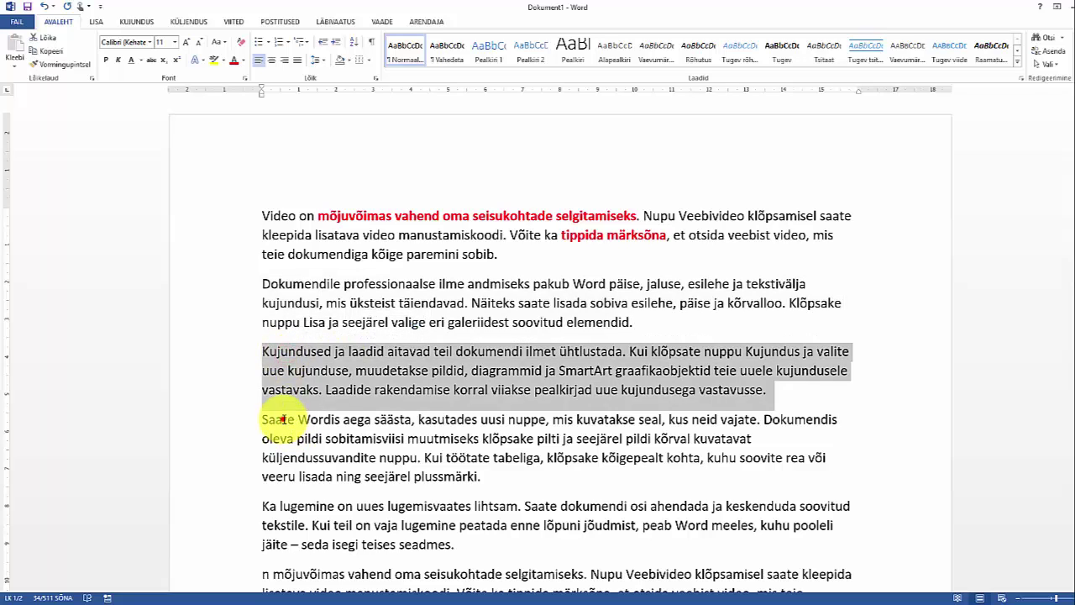
double_click(283, 419)
left_click(283, 419)
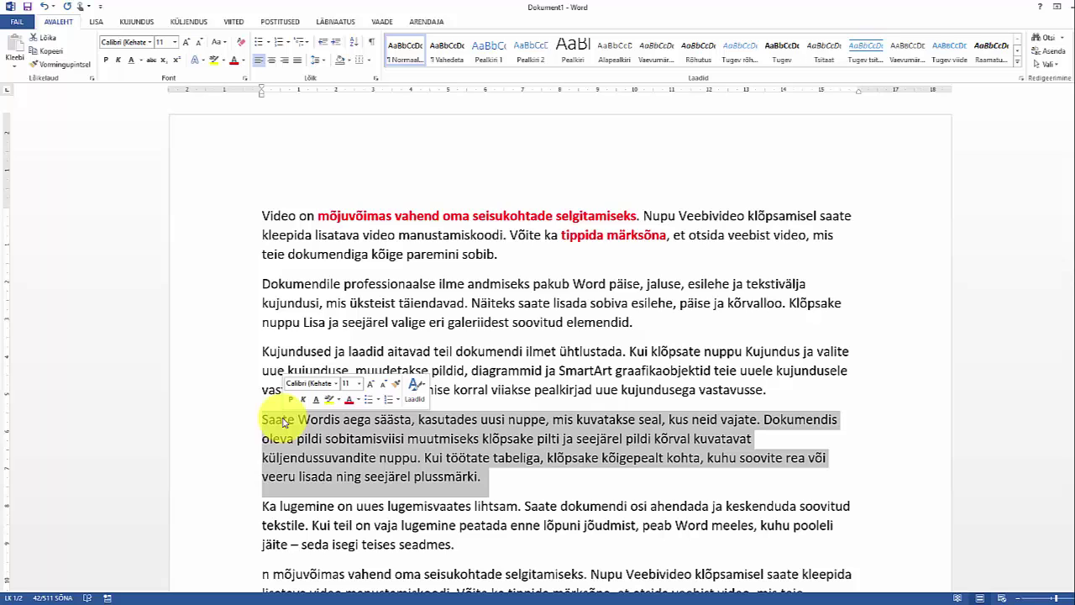
left_click(303, 264)
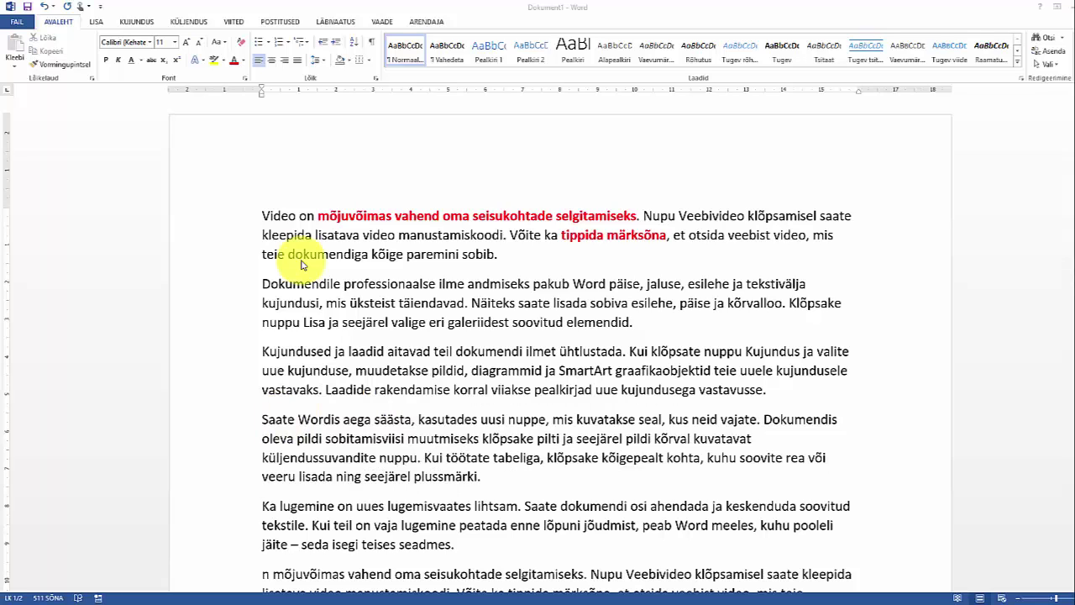
- Show the formatting marks, select the first, second and third paragraphs one at a time including their paragraph marks, and clear the selection
left_click(263, 218)
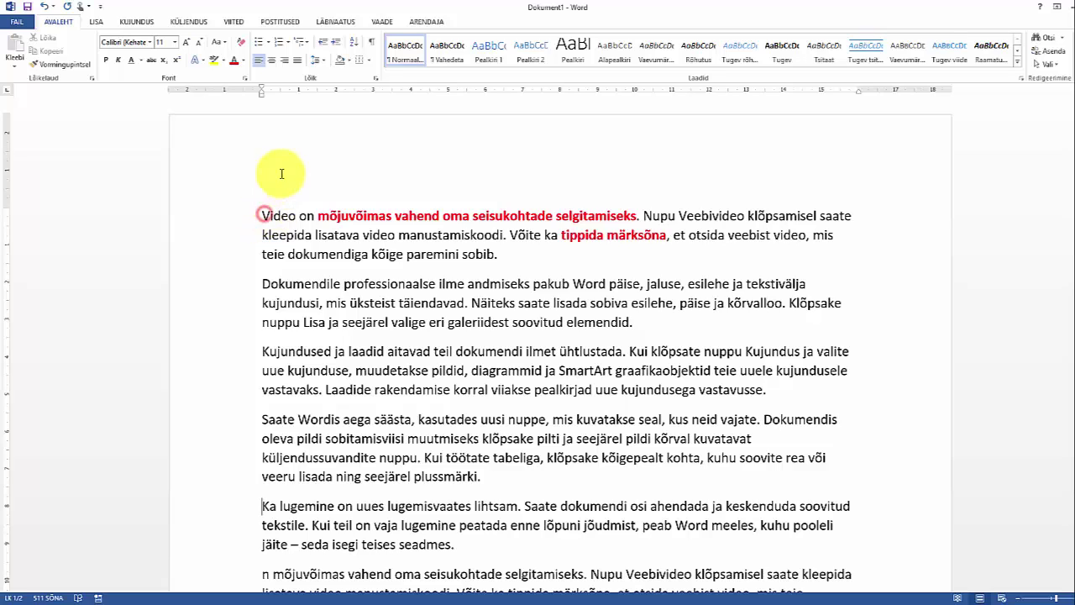
left_click(372, 43)
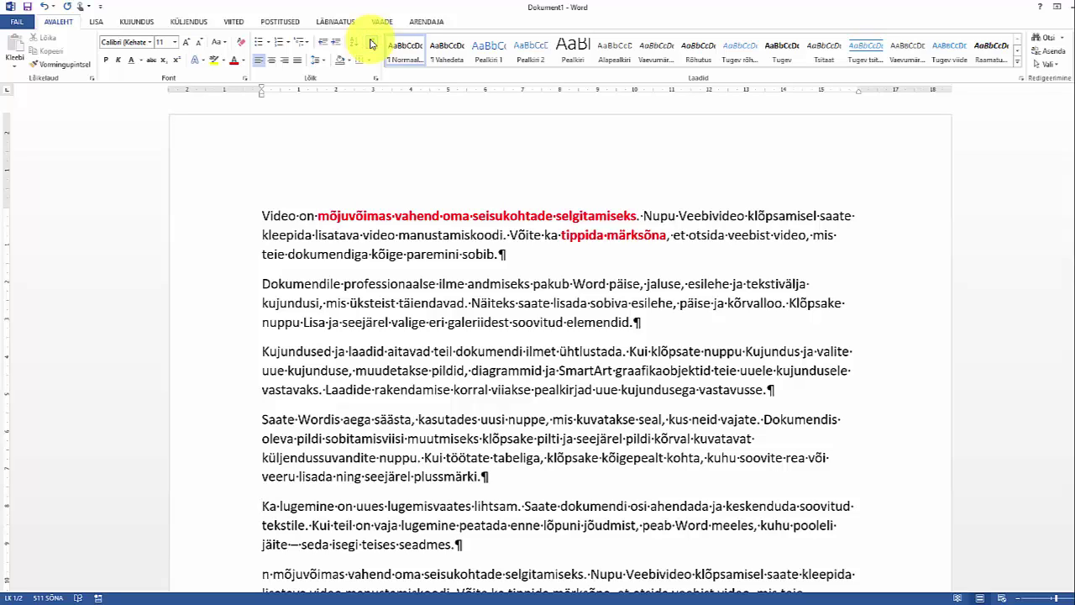
triple_click(284, 216)
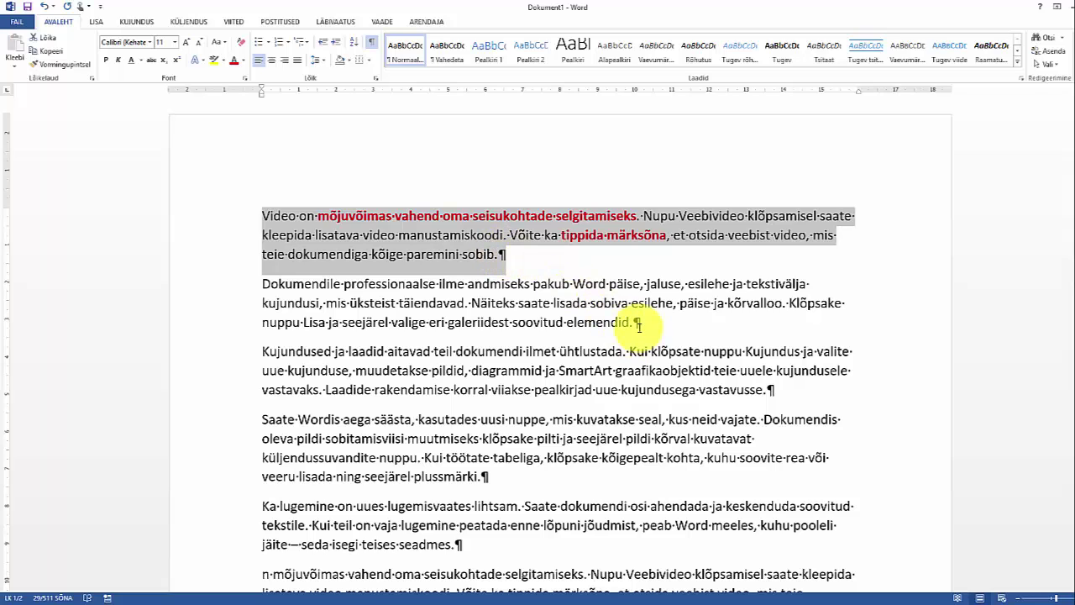
triple_click(300, 284)
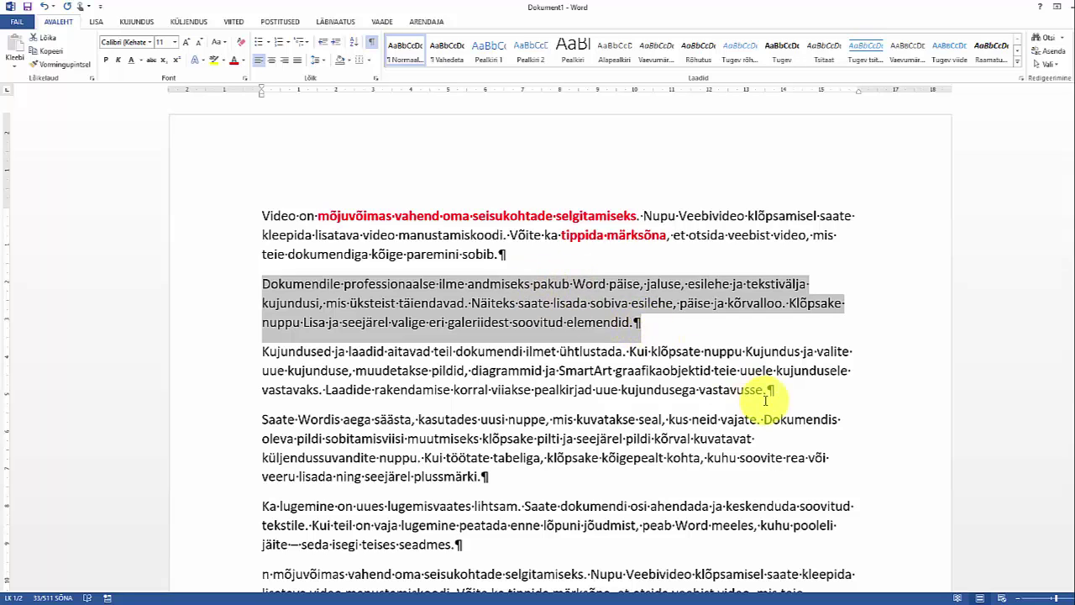
triple_click(471, 353)
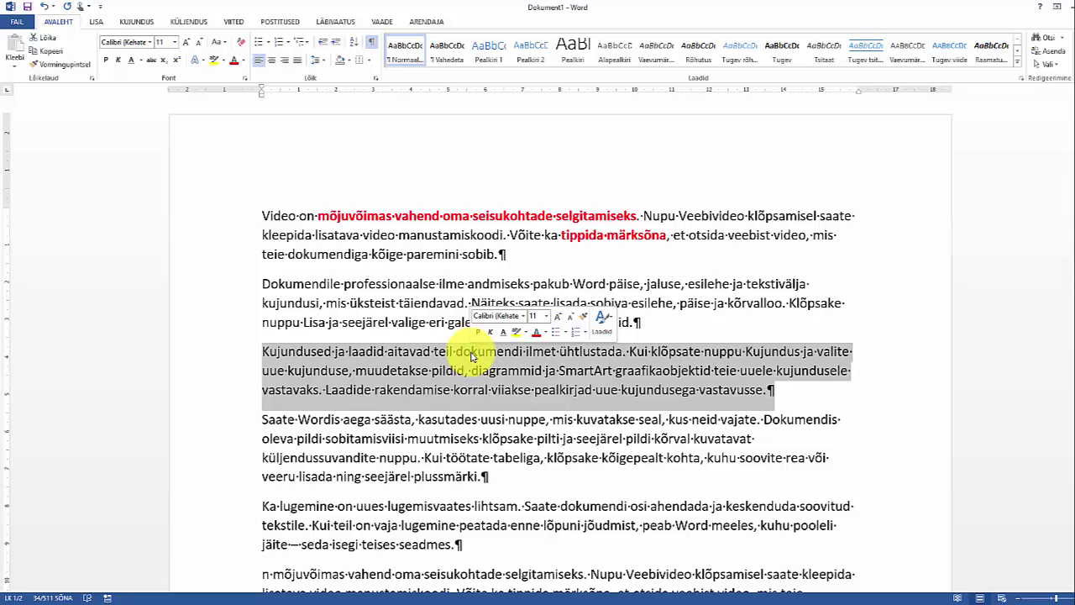
left_click(334, 289)
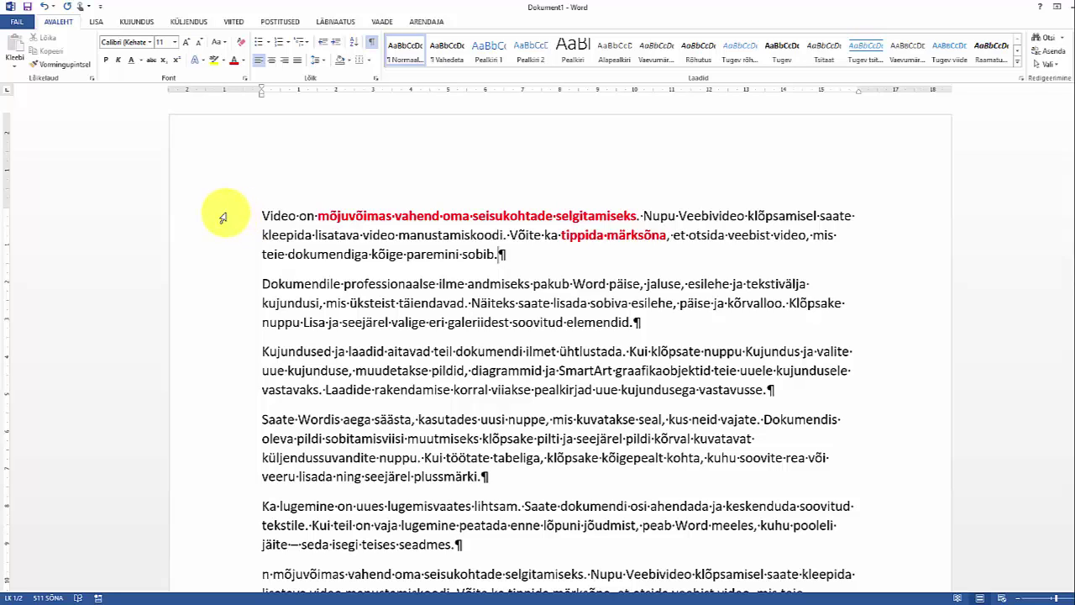
- Select single whole lines one after another: the three lines of the first paragraph and the first line of the second paragraph
left_click(223, 218)
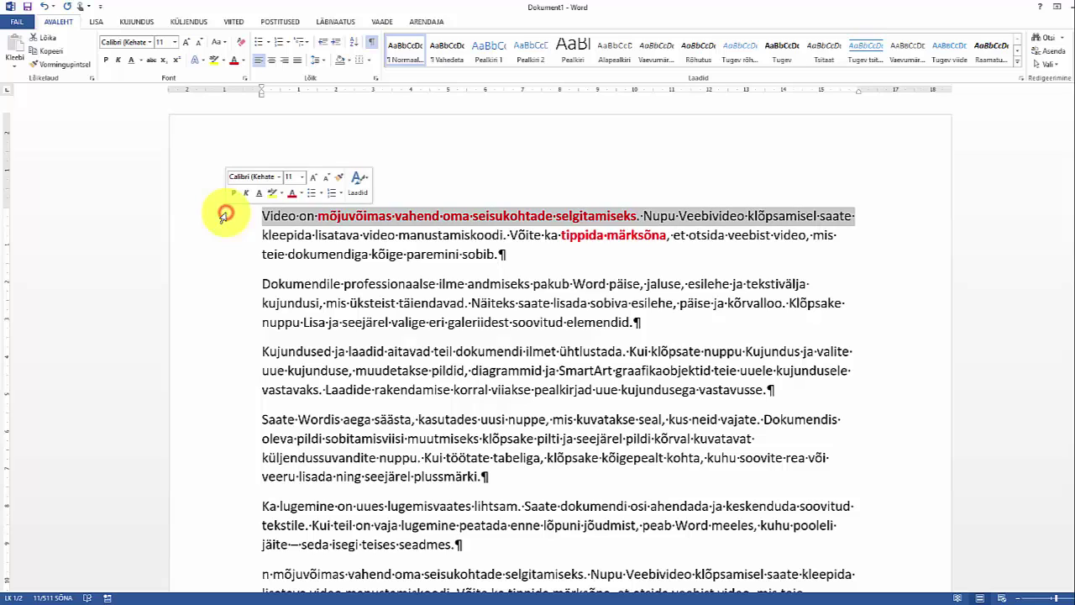
left_click(217, 243)
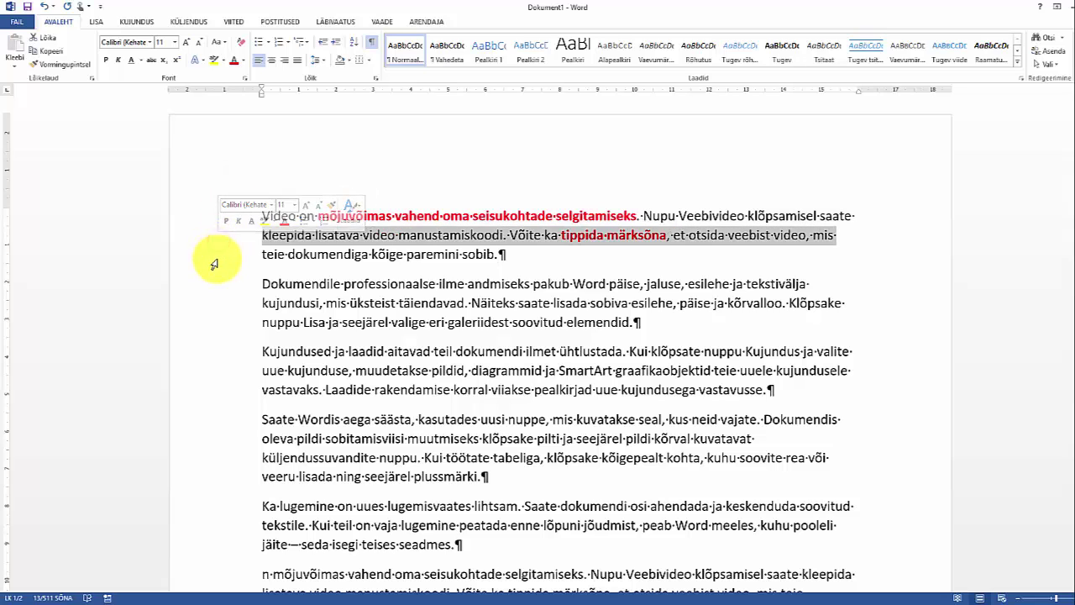
left_click(215, 255)
left_click(218, 286)
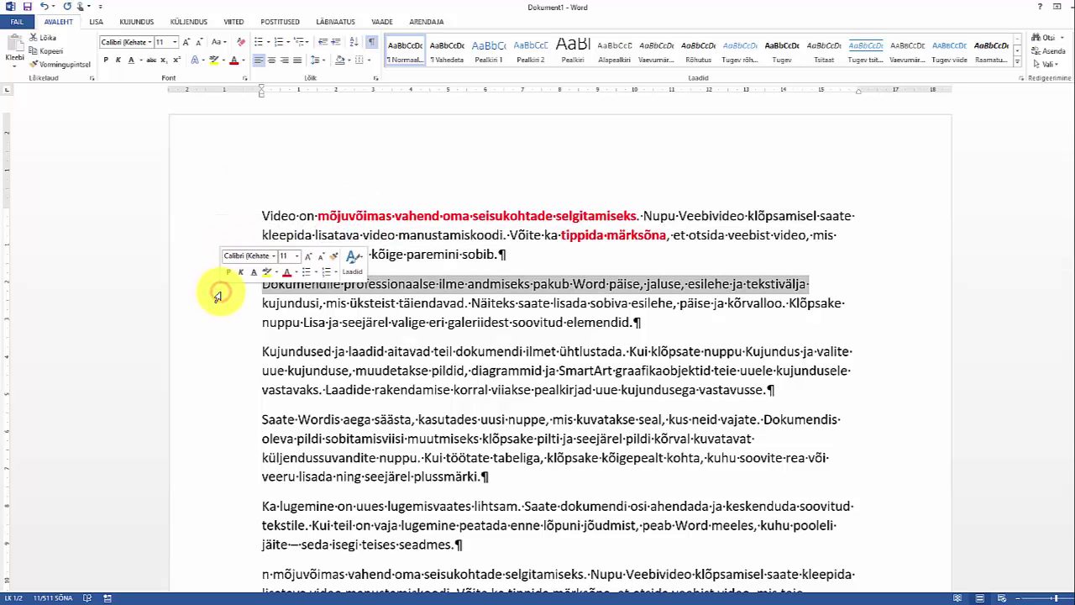
- Select the first, second and third paragraphs one at a time from the margin beside the text
double_click(227, 230)
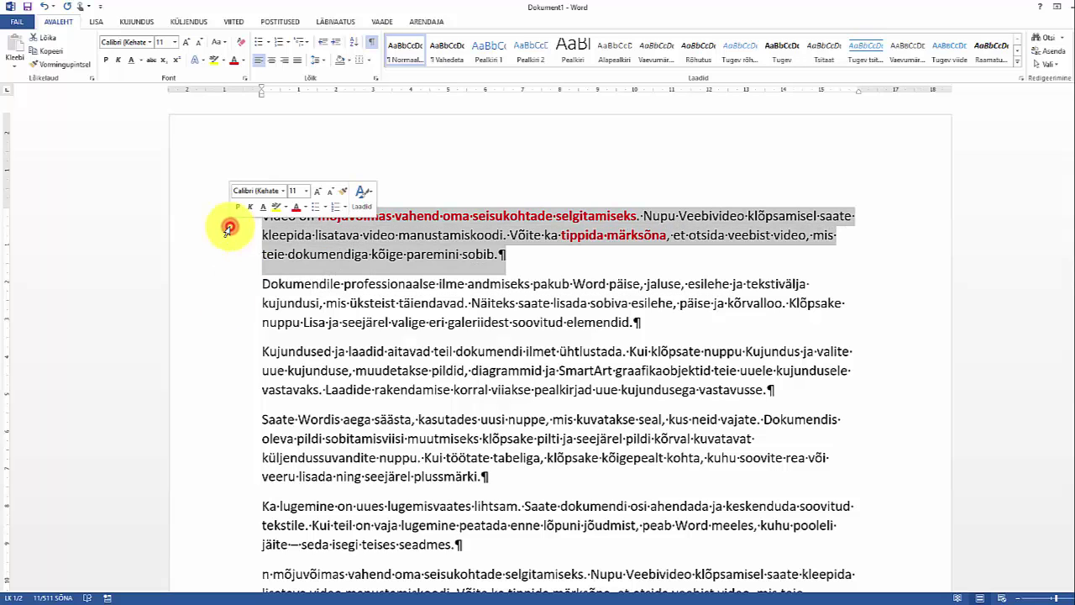
double_click(223, 304)
double_click(224, 372)
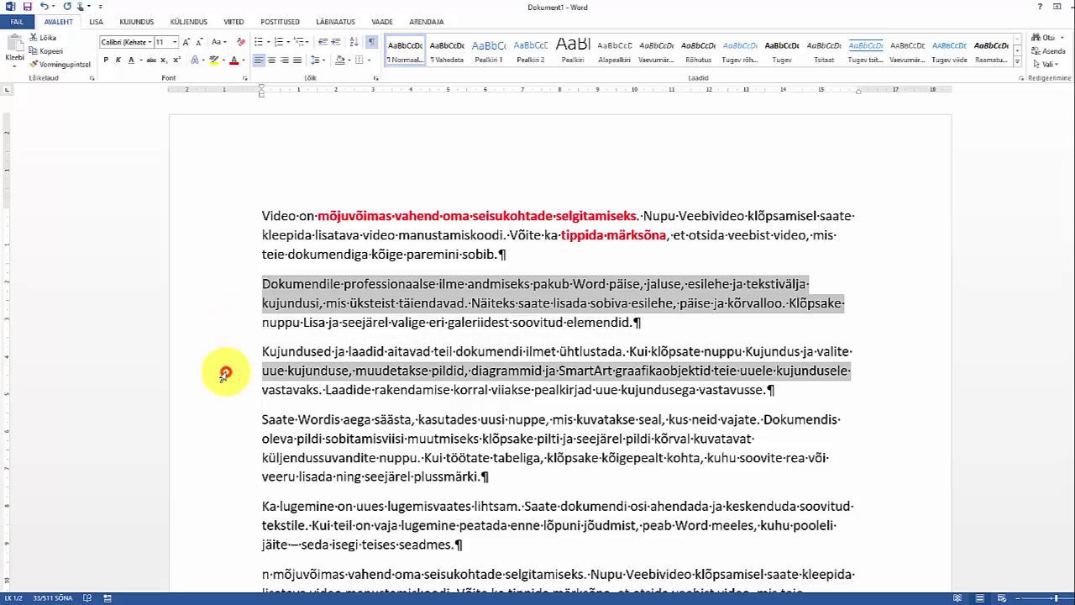
- Select the entire document twice from the margin, clearing the selection each time, and hide the formatting marks
triple_click(228, 239)
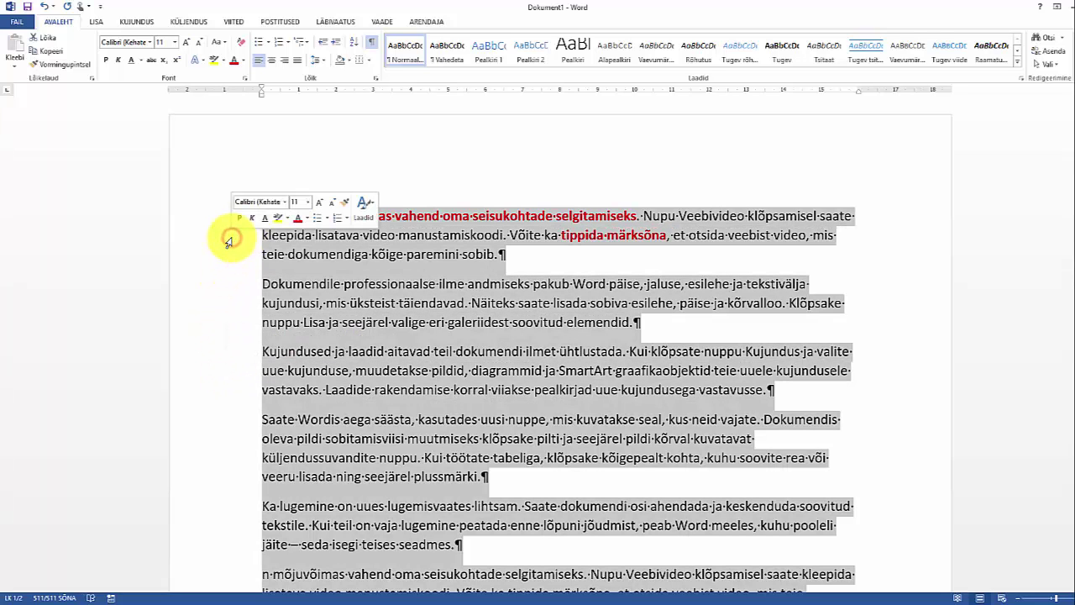
left_click(509, 263)
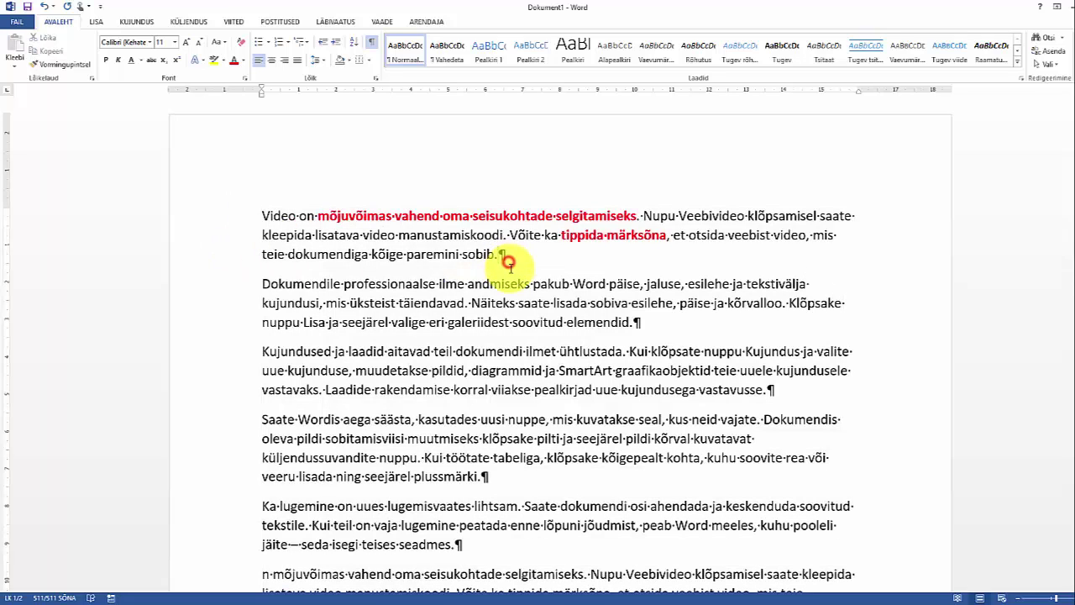
triple_click(215, 264)
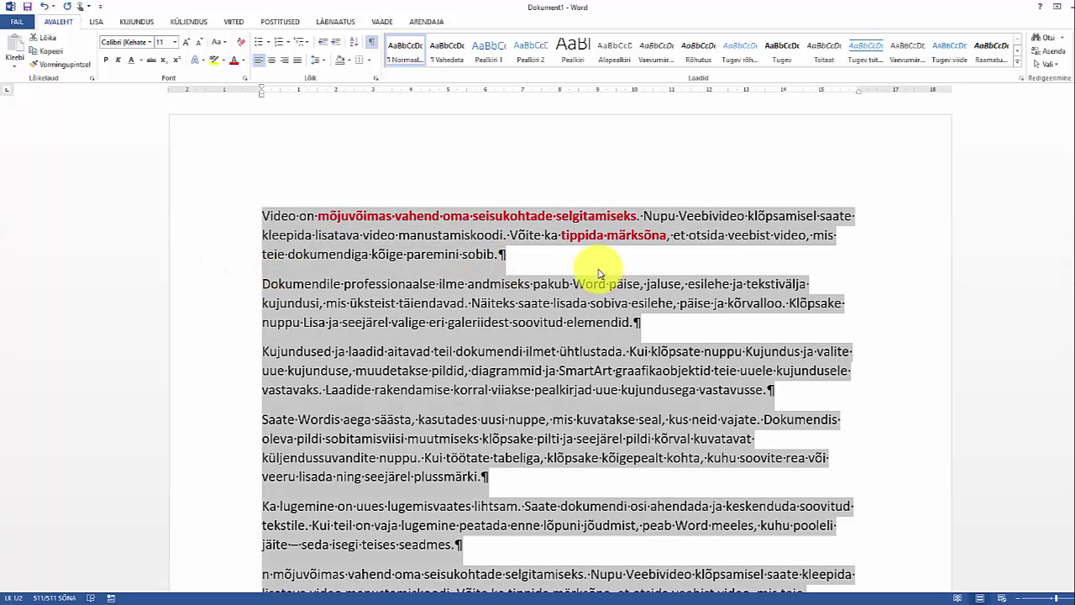
left_click(566, 249)
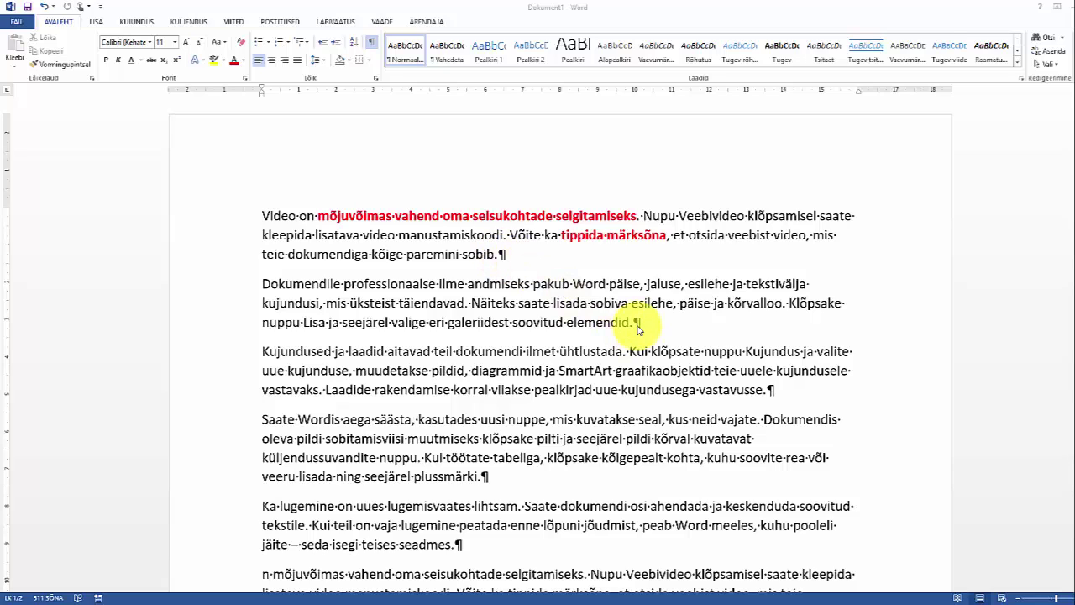
left_click(373, 46)
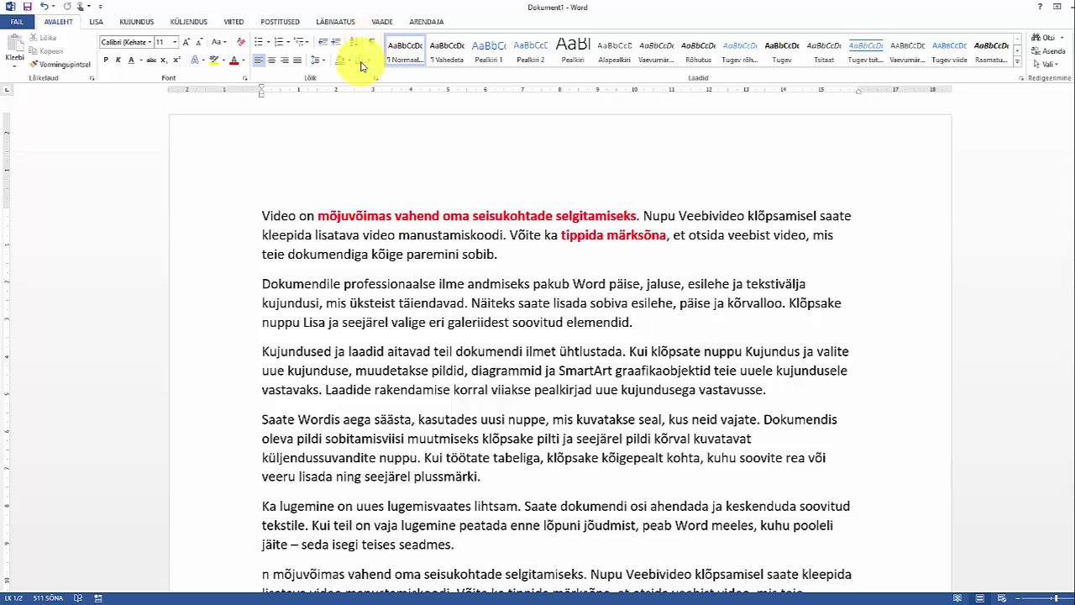
- Select the first paragraph's three sentences one at a time as whole sentences, clearing the selection after each
key("ctrl")
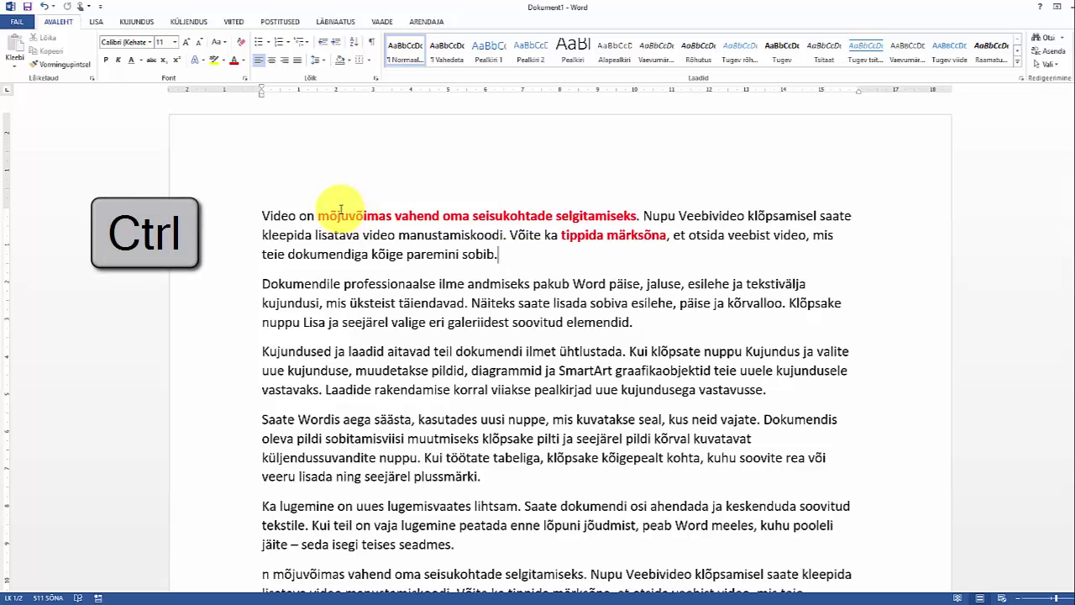
left_click(340, 212, "ctrl")
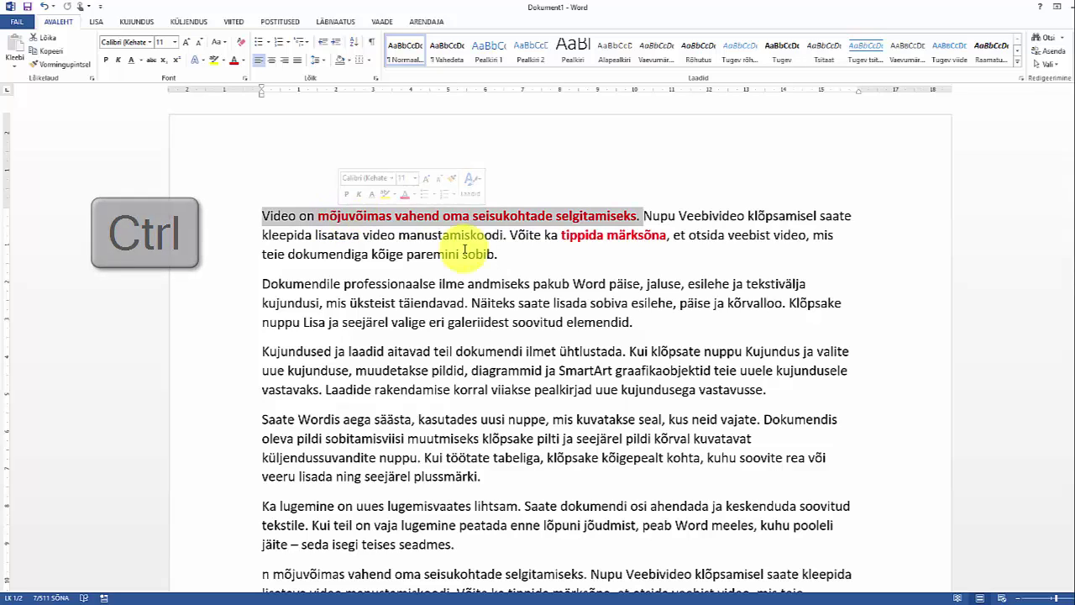
left_click(510, 256)
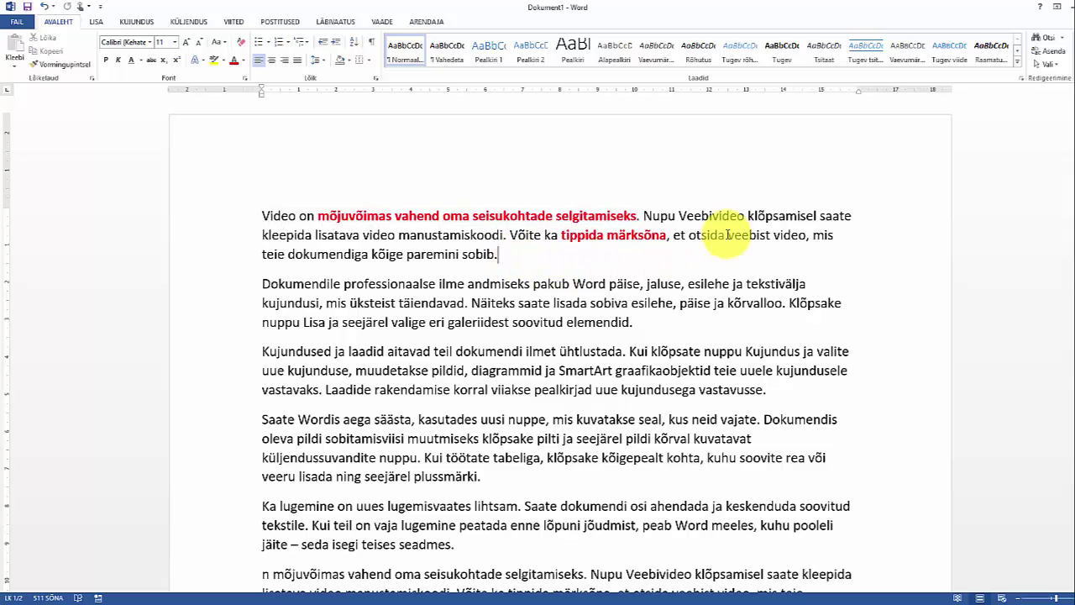
left_click(694, 216, "ctrl")
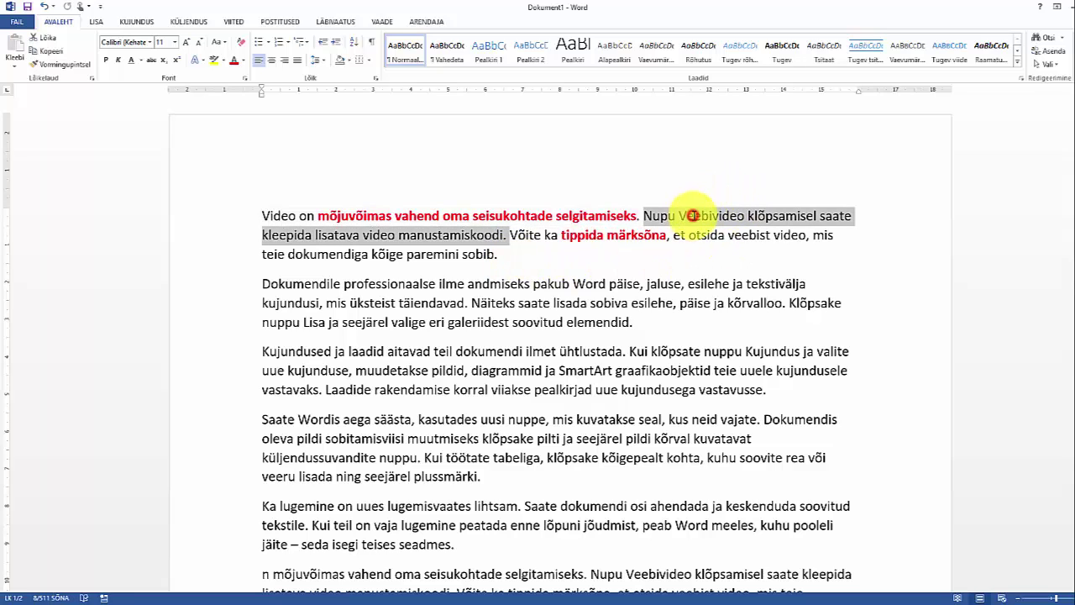
left_click(532, 261)
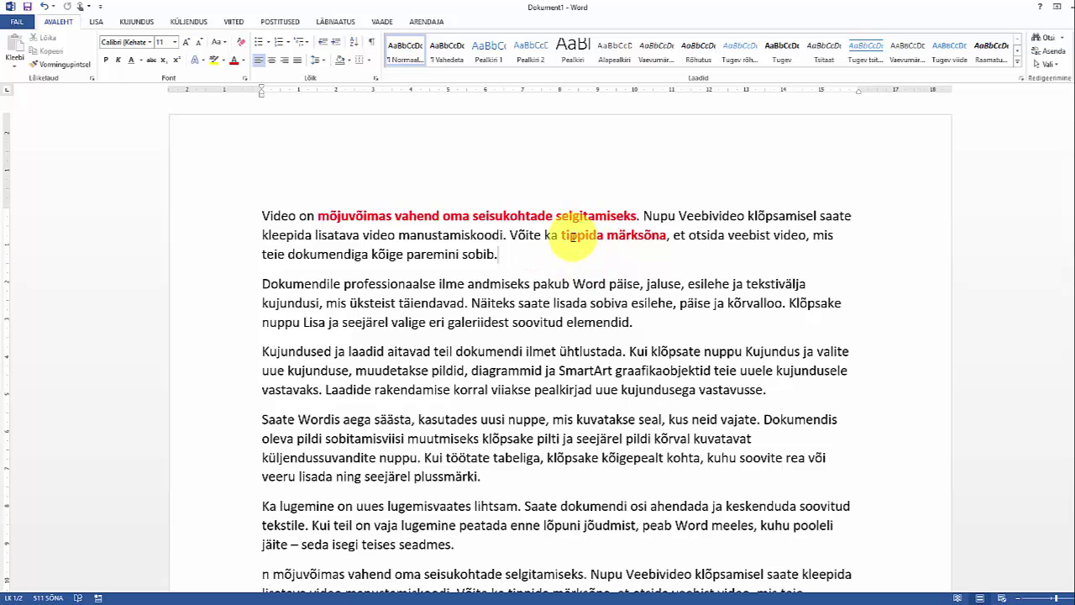
left_click(573, 236, "ctrl")
left_click(574, 271)
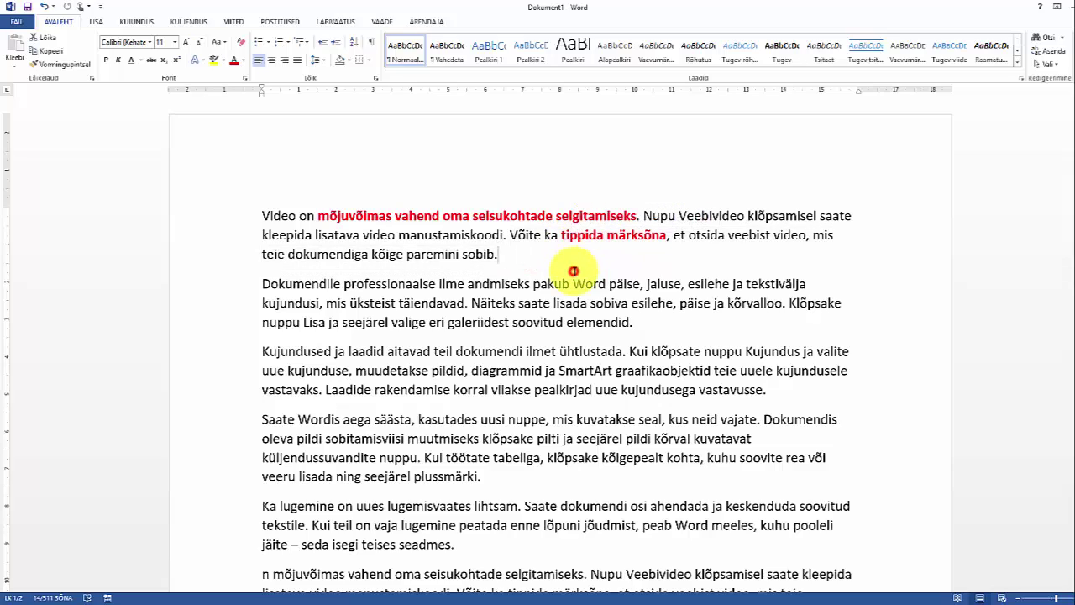
- Select the blue phrase "muudetakse pildid, diagrammid ja SmartArt graafikaobjektid" by marking its start and extending to its end, and deselect it
scroll(705, 395, "down", 6)
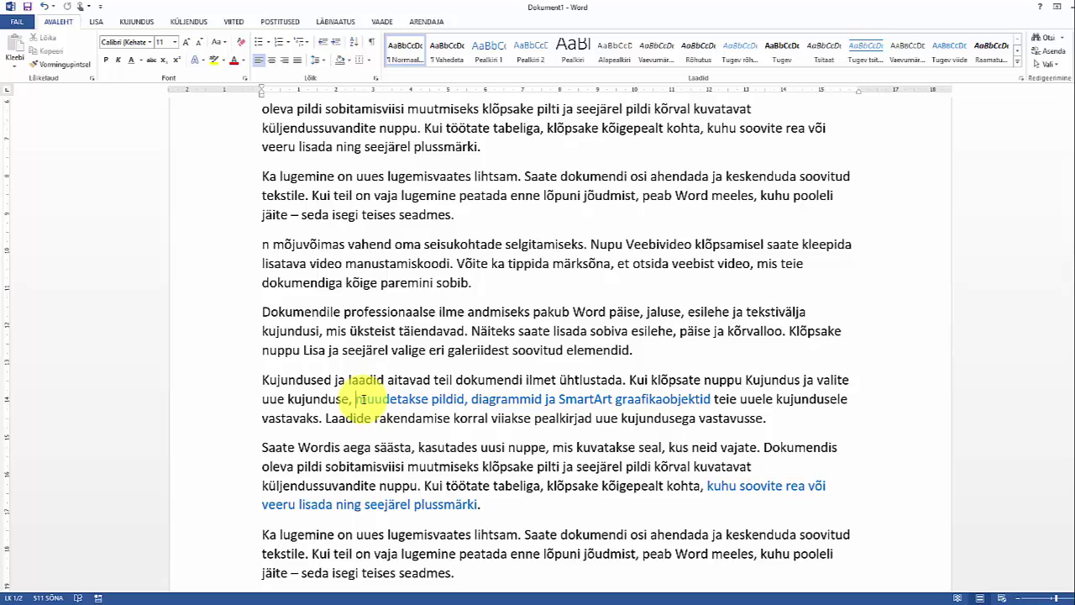
key("shift")
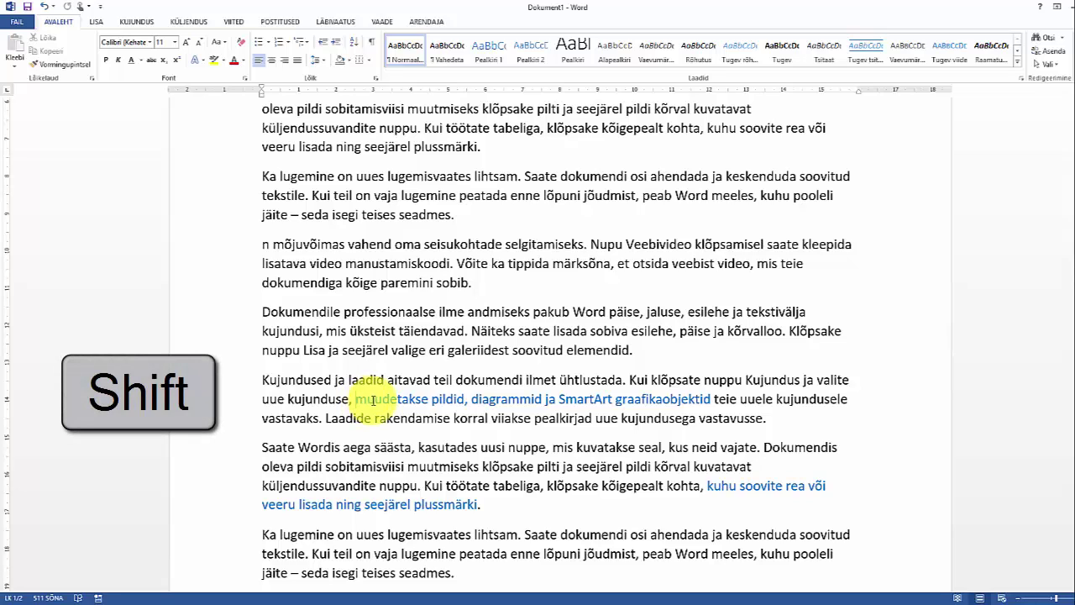
left_click(711, 396, "shift")
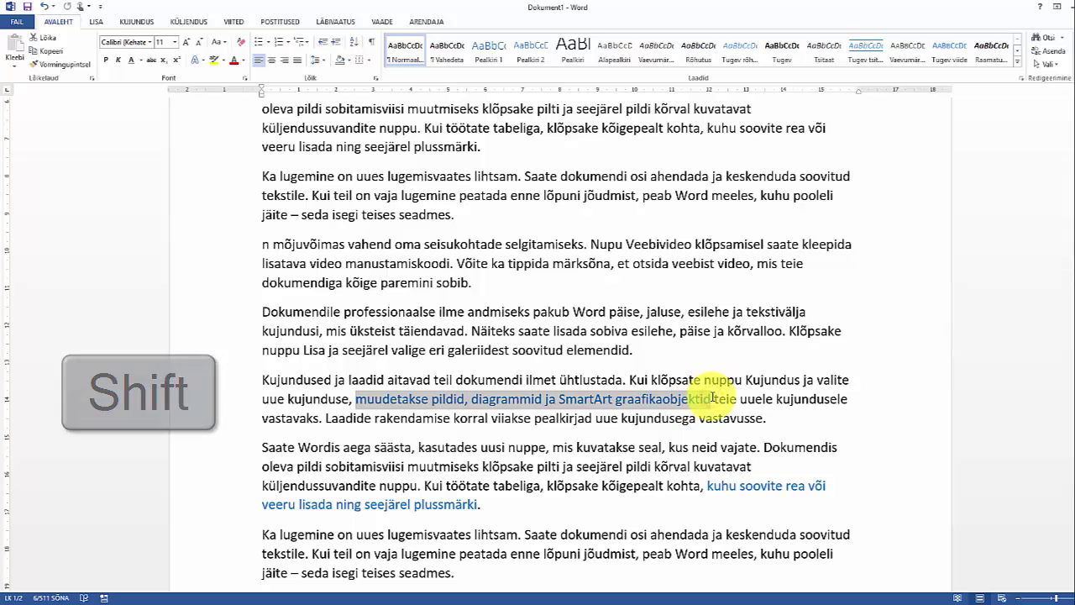
left_click(705, 458)
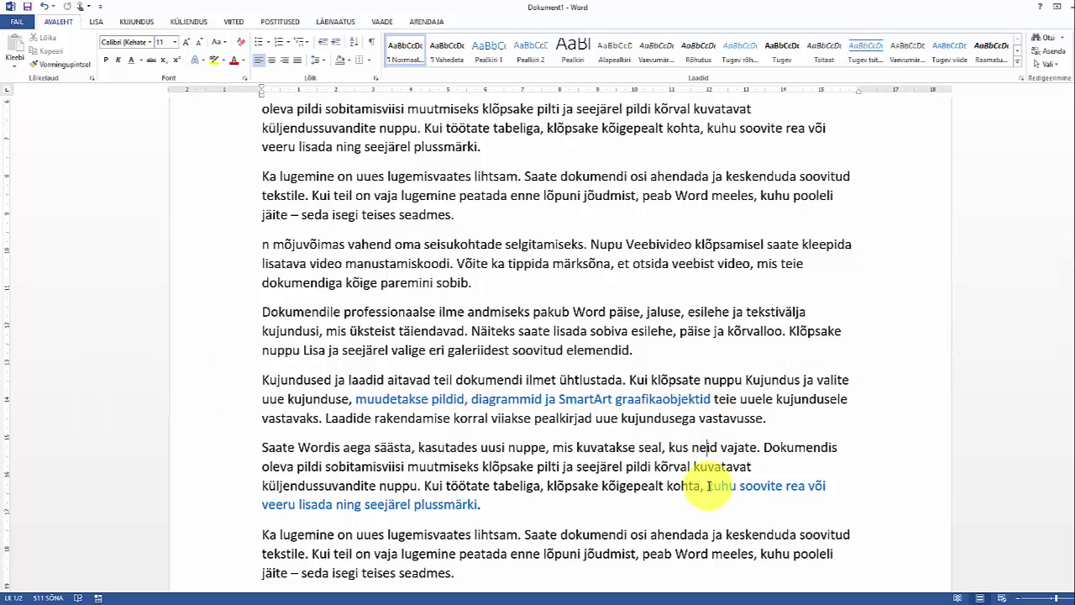
- Select the blue phrase "kuhu soovite rea või veeru lisada ning seejärel plussmärki" by extending from its start to its end, and deselect it
left_click(708, 486)
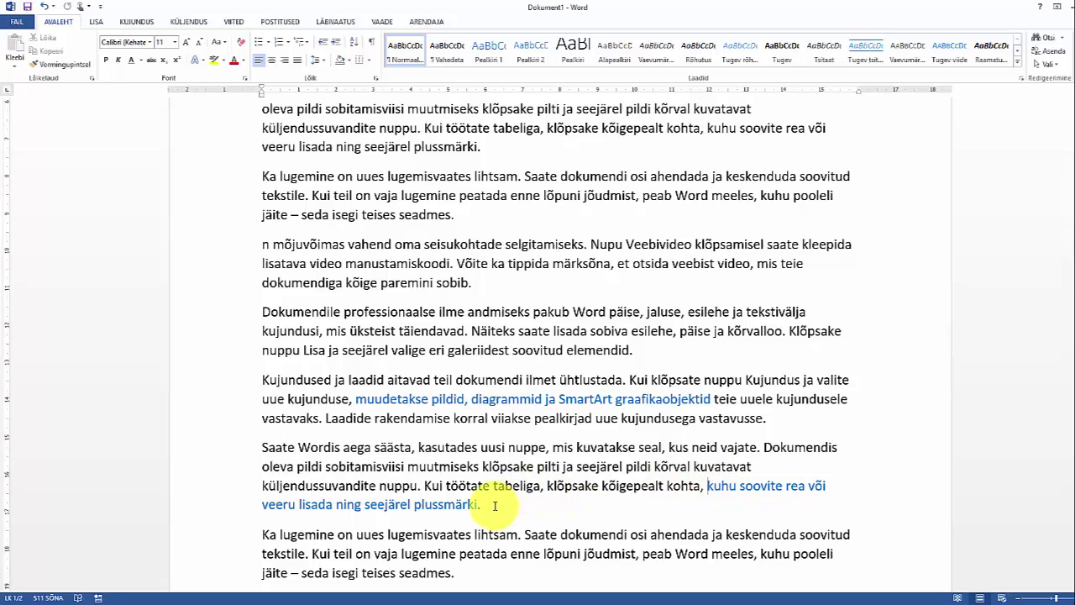
left_click(478, 505, "shift")
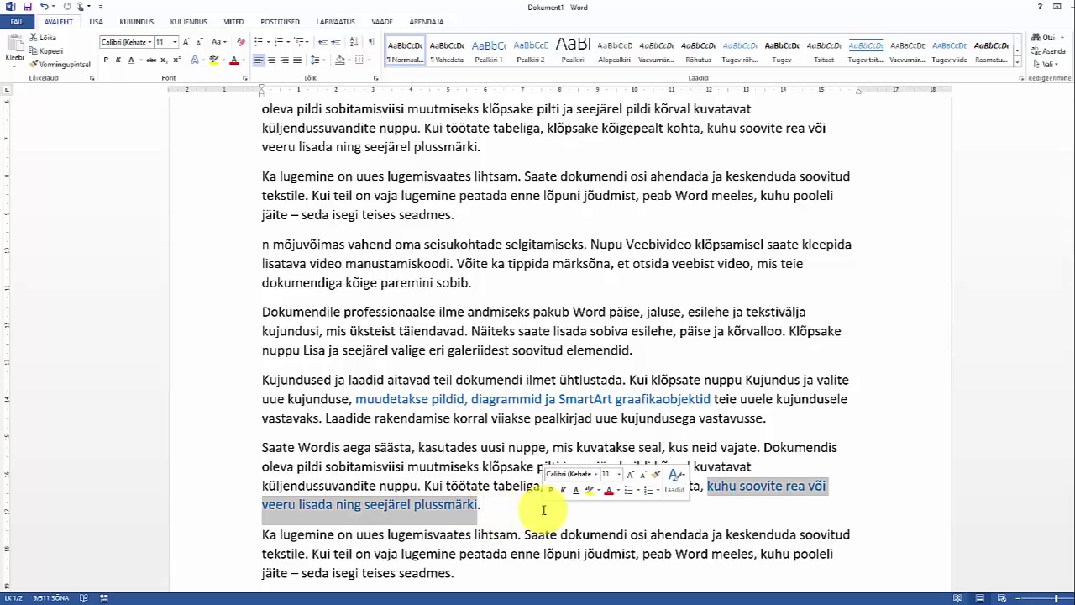
left_click(543, 510)
- Select "Word", "SmartArt", "Wordis", "Saate dokumendi osi ahendada" and "lugemine peatada" together as one non-adjacent selection across the second to fifth paragraphs
scroll(544, 510, "up", 6)
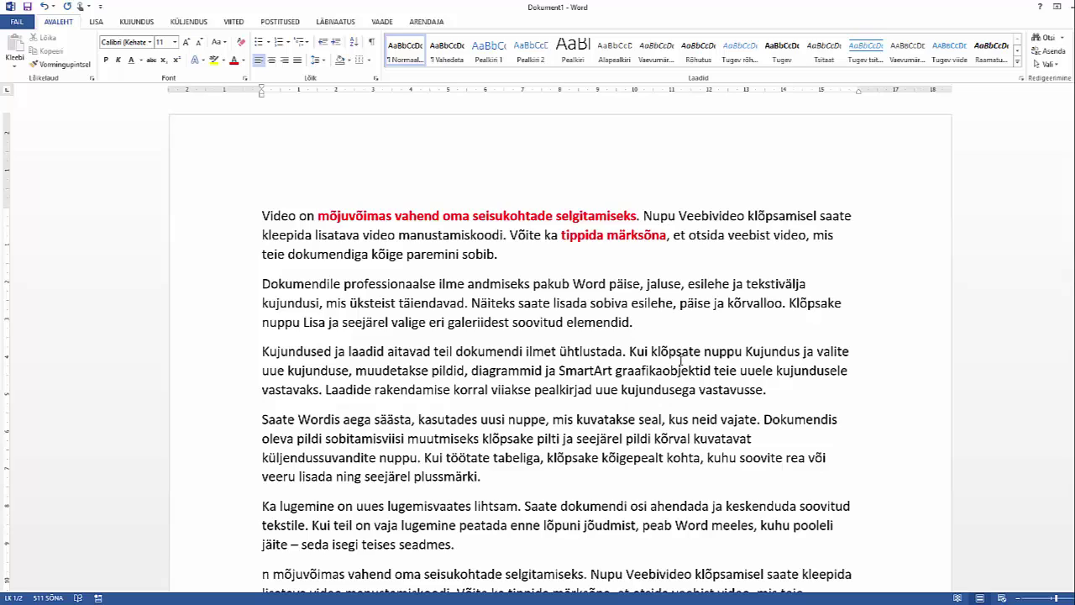
double_click(586, 285)
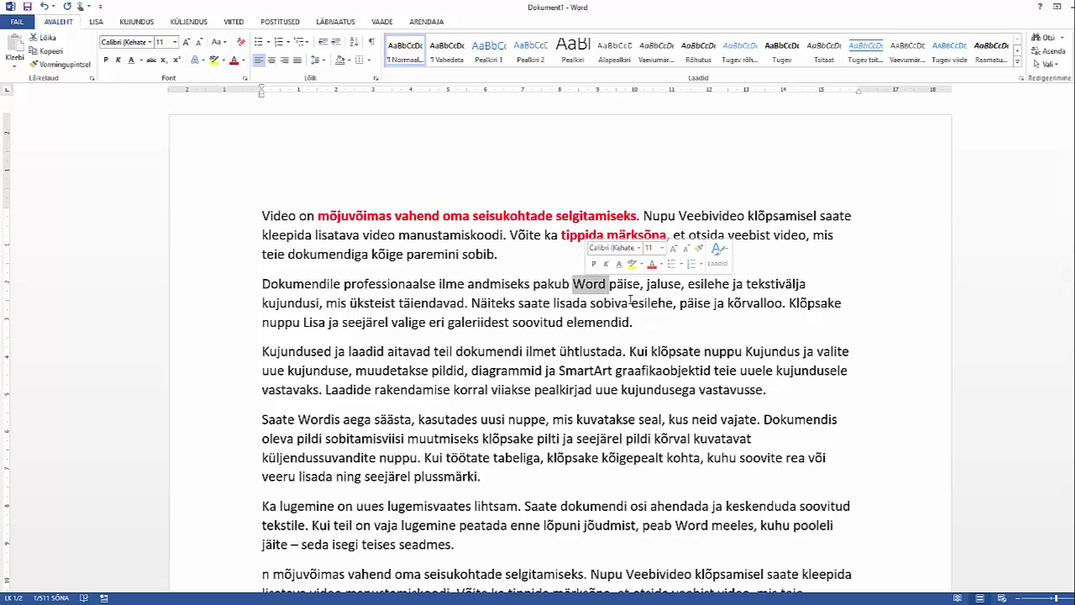
key("ctrl")
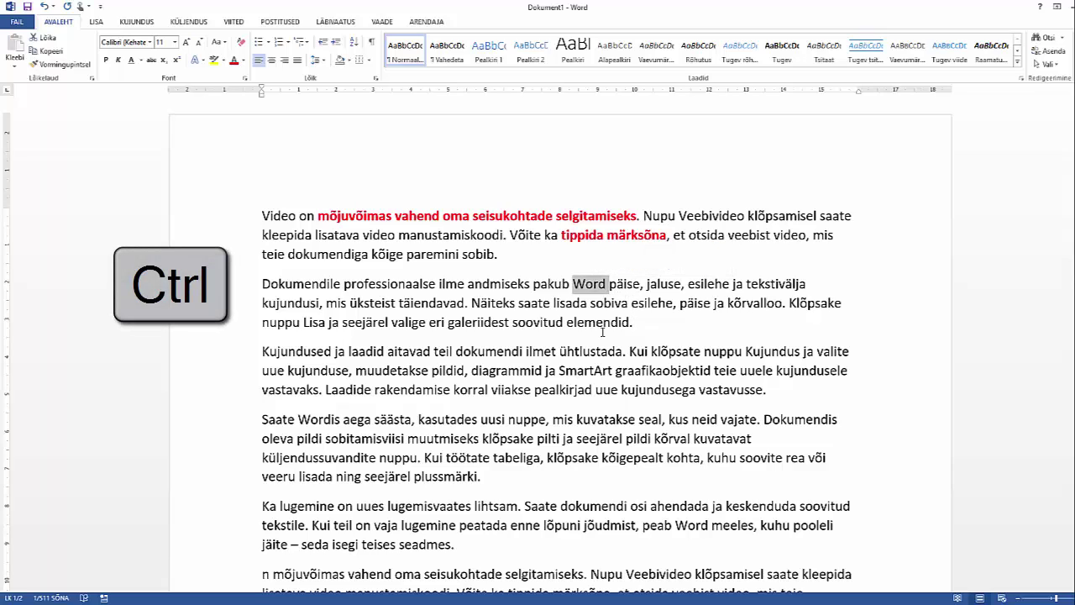
double_click(590, 371, "ctrl")
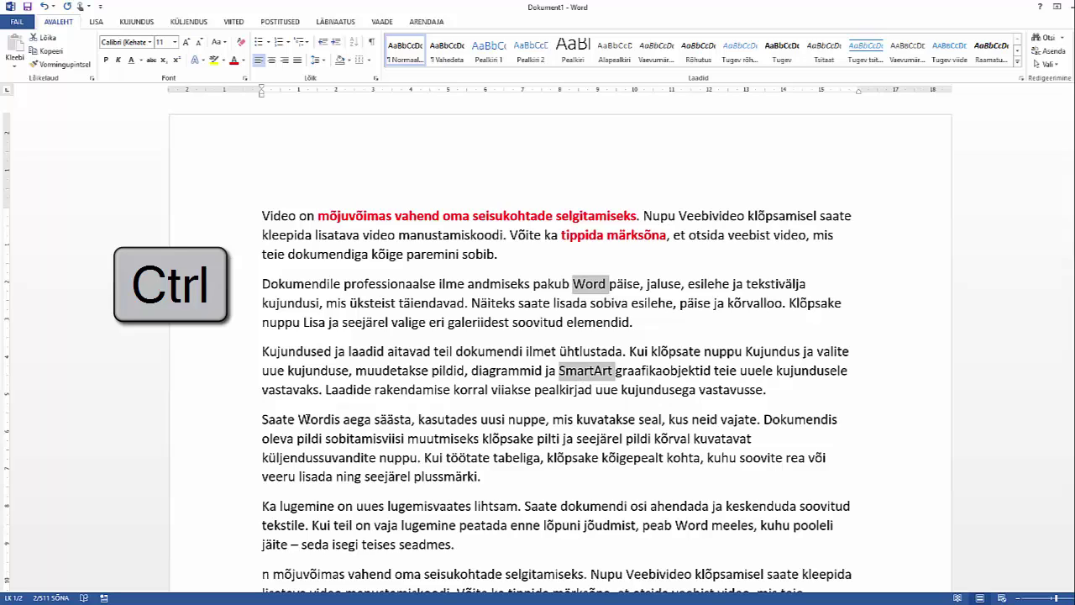
double_click(319, 419, "ctrl")
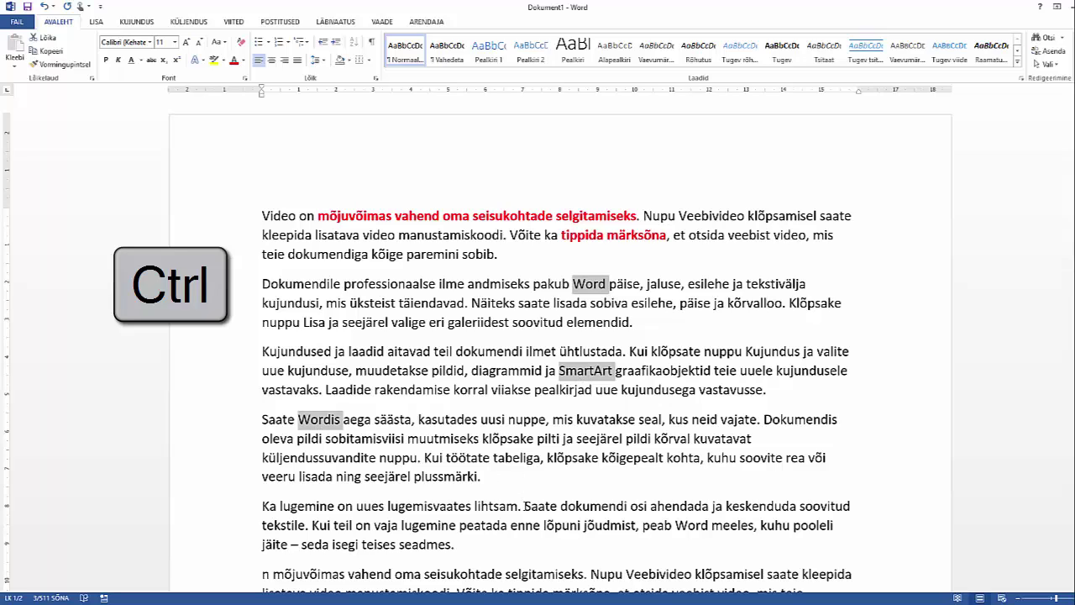
left_click_drag(524, 506, 679, 506)
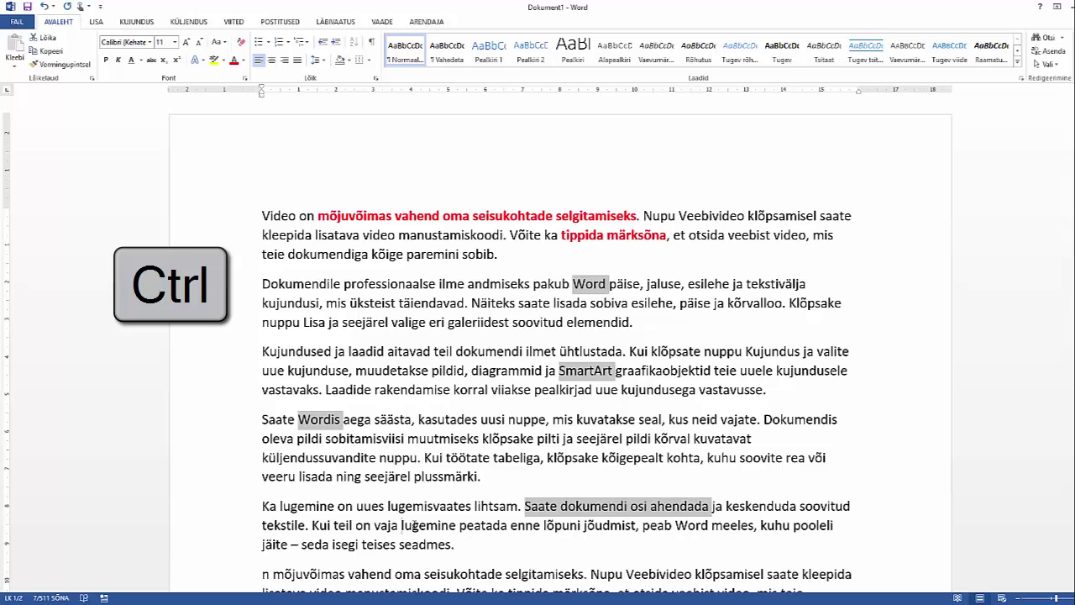
left_click_drag(403, 525, 487, 527)
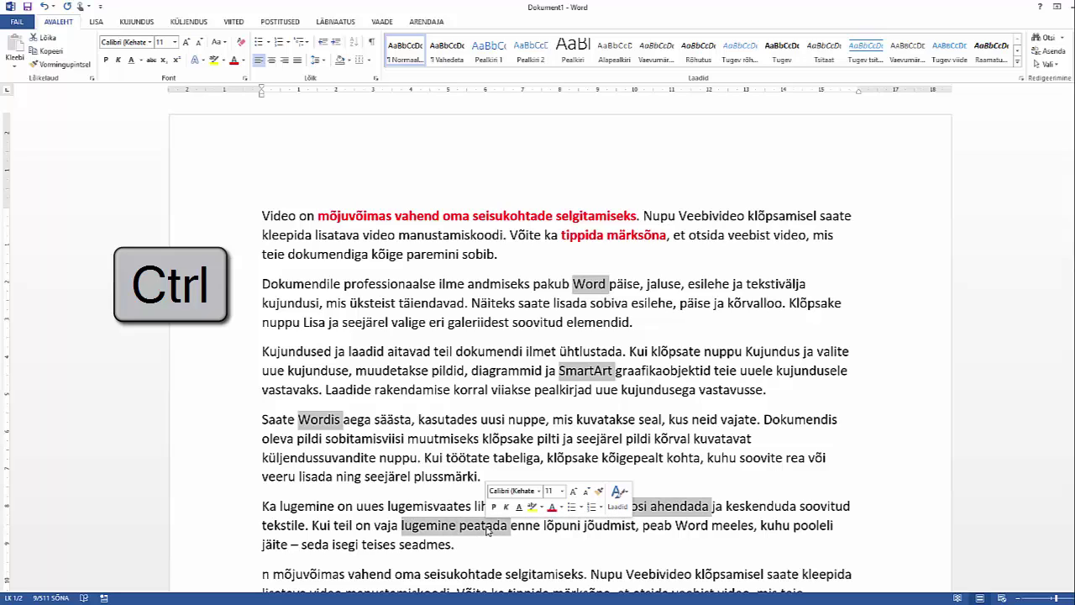
- Make the selected words and phrases in the second to fifth paragraphs red and bold, and clear the selection
left_click(552, 509)
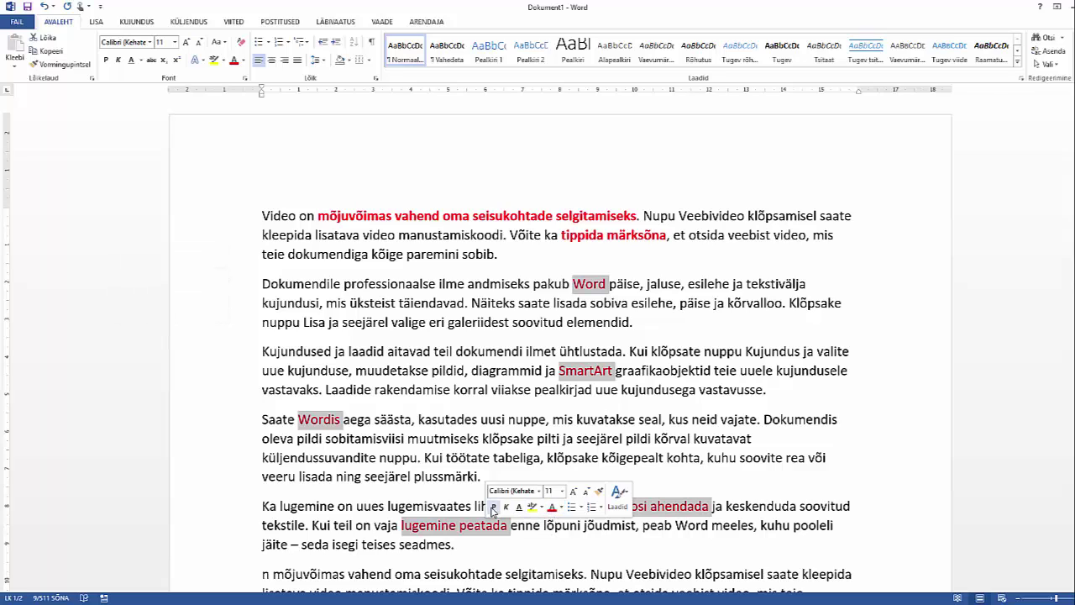
left_click(494, 509)
left_click(759, 471)
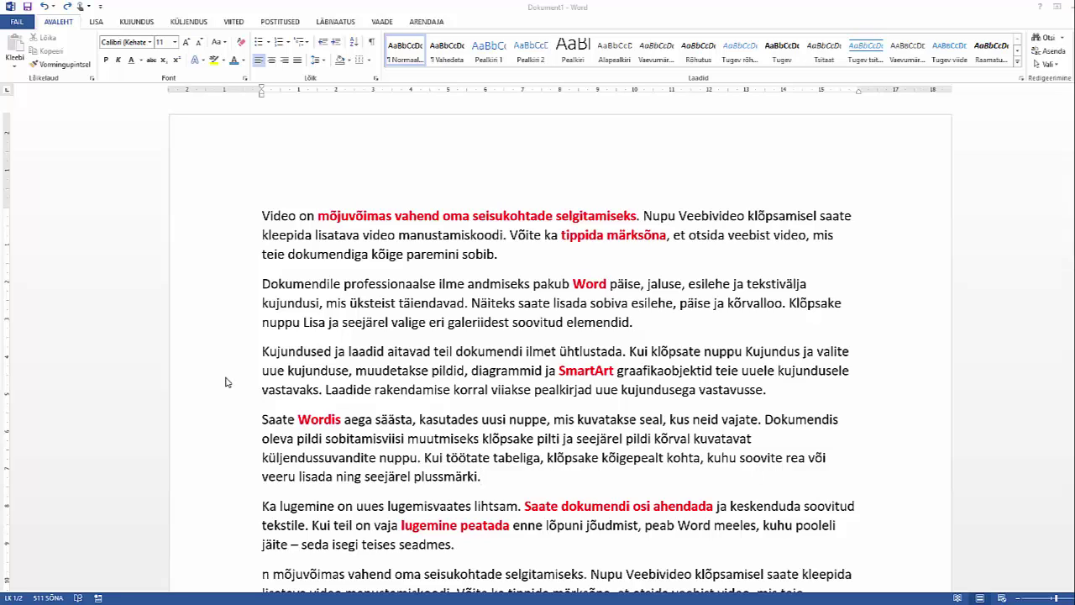
- Select all text in the document with the same formatting as the bold red "Word" in the second paragraph
double_click(589, 286)
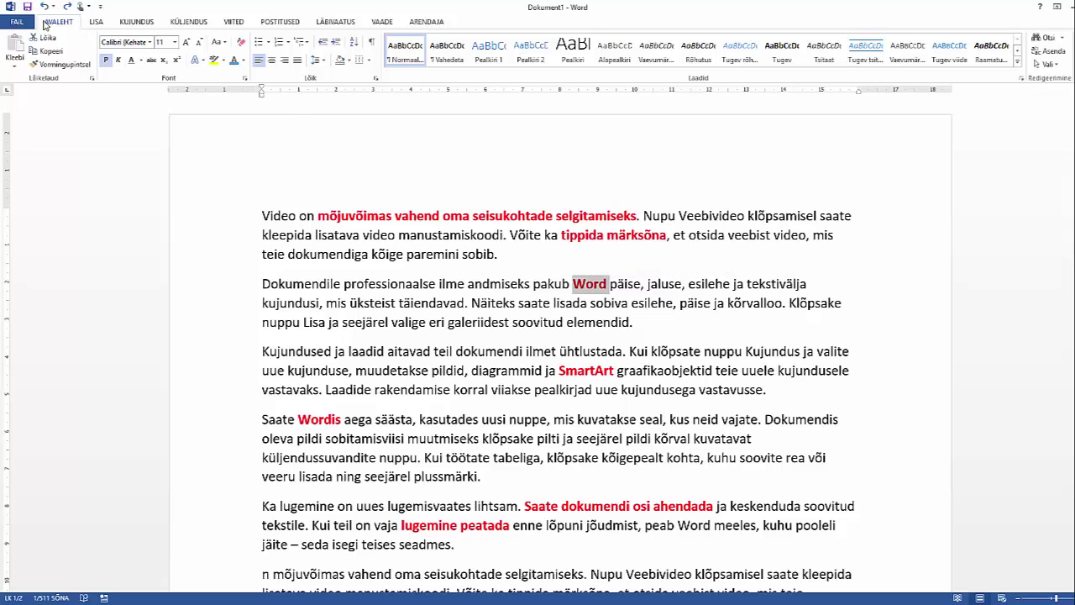
left_click(1058, 65)
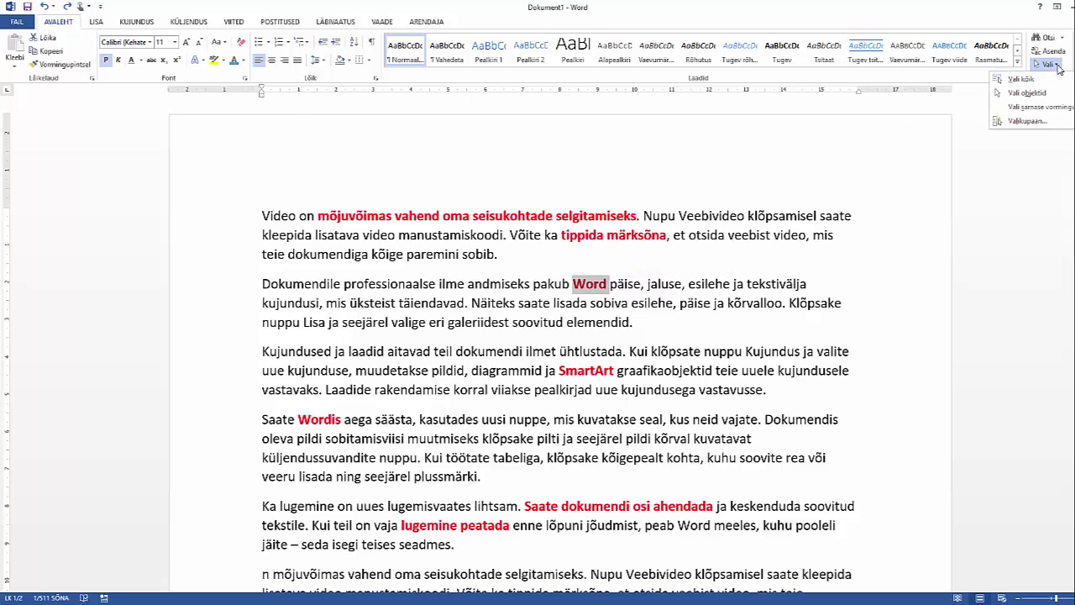
left_click(1041, 107)
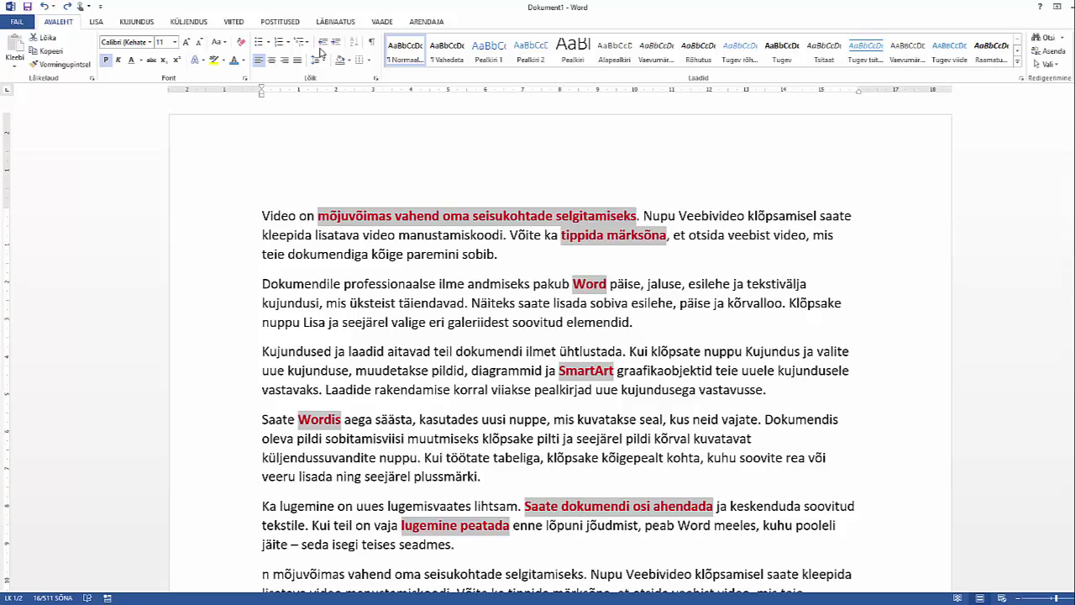
- Set the selected passages' font colour to the standard light blue, make them italic, and clear the selection
left_click(244, 60)
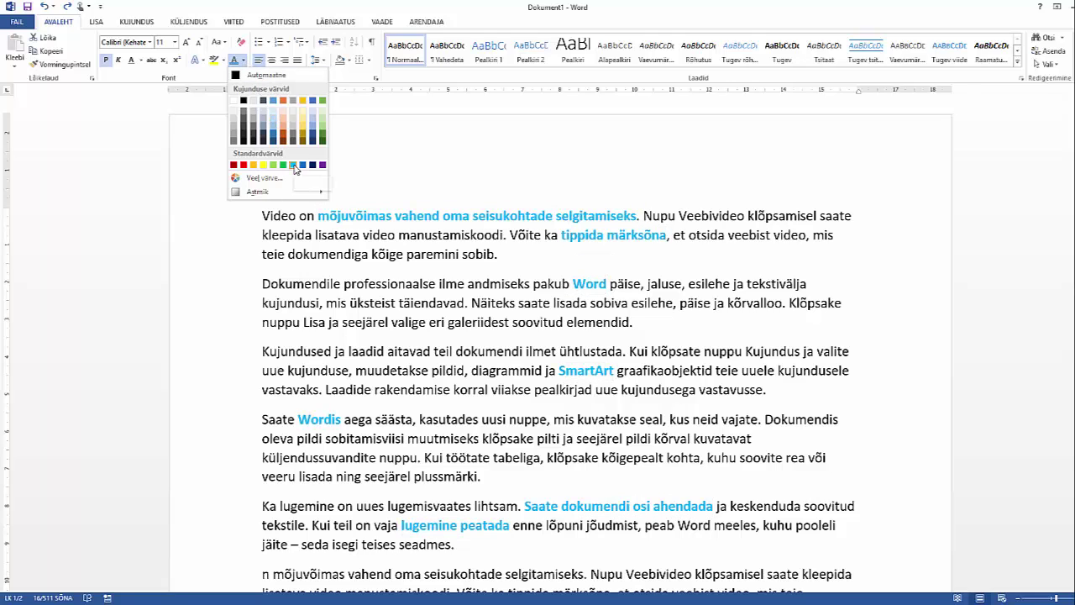
left_click(293, 165)
left_click(119, 61)
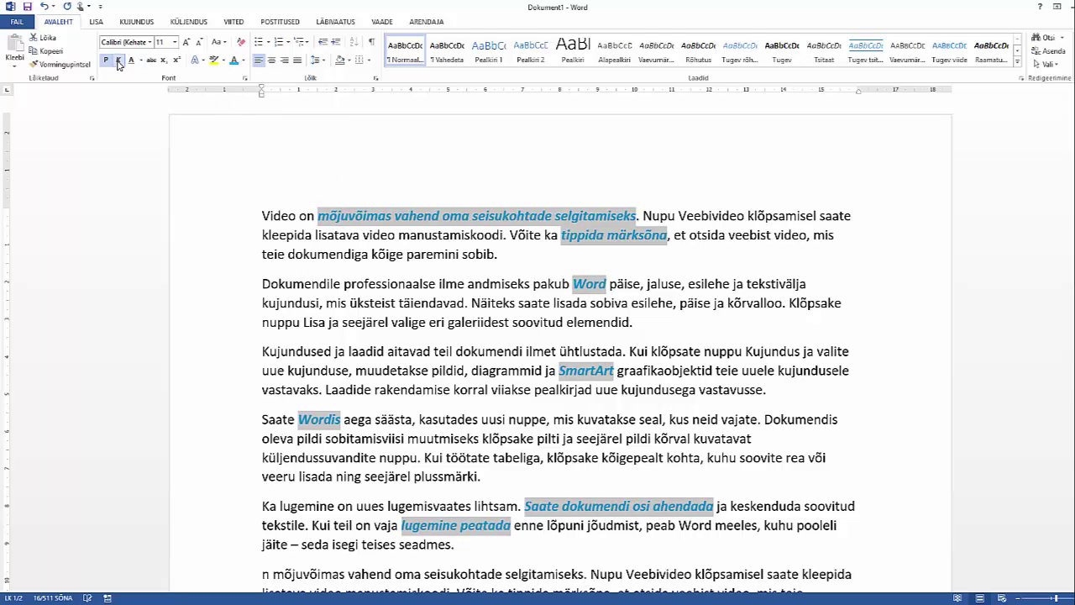
left_click(721, 335)
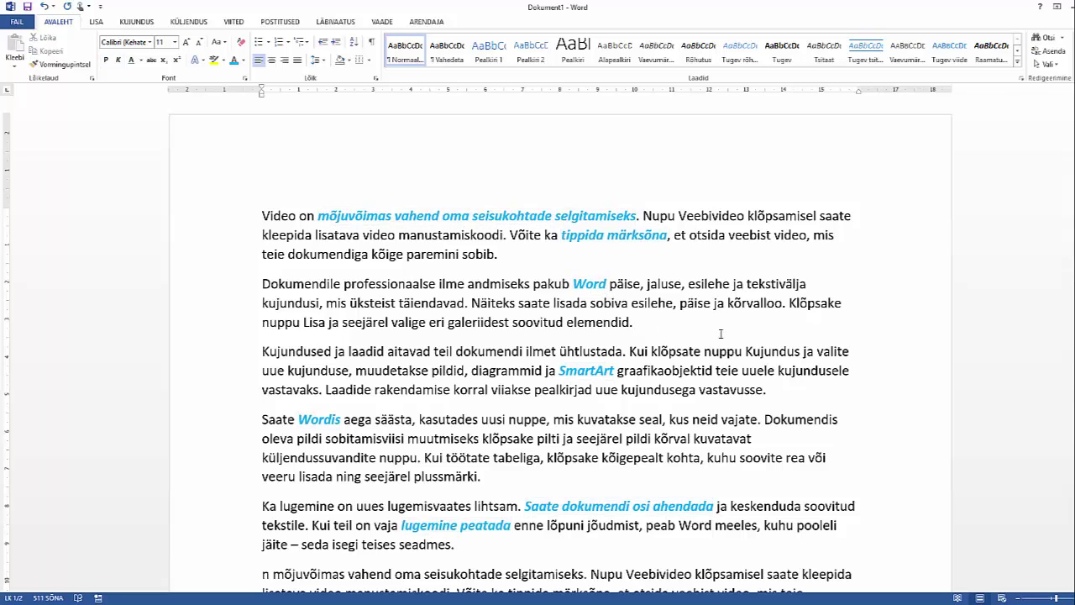